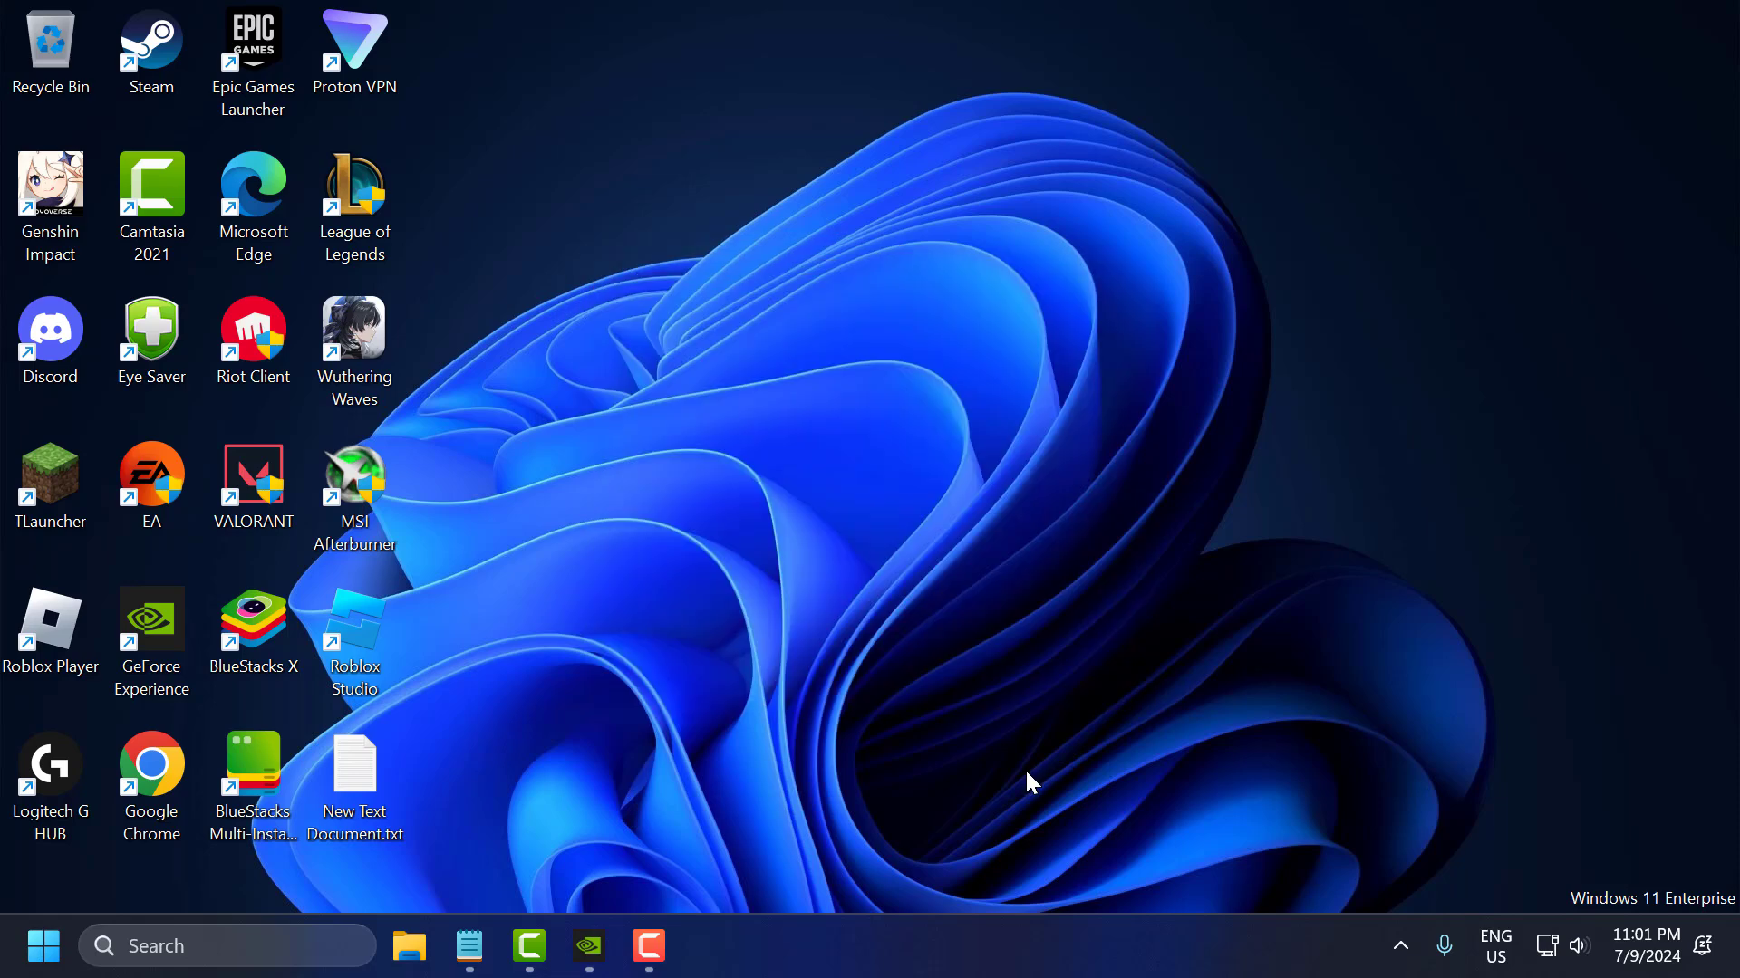
- Verify the integrity of Clicker Heroes' installed files in the Steam library (all 444 pass), then close its properties
click(1399, 946)
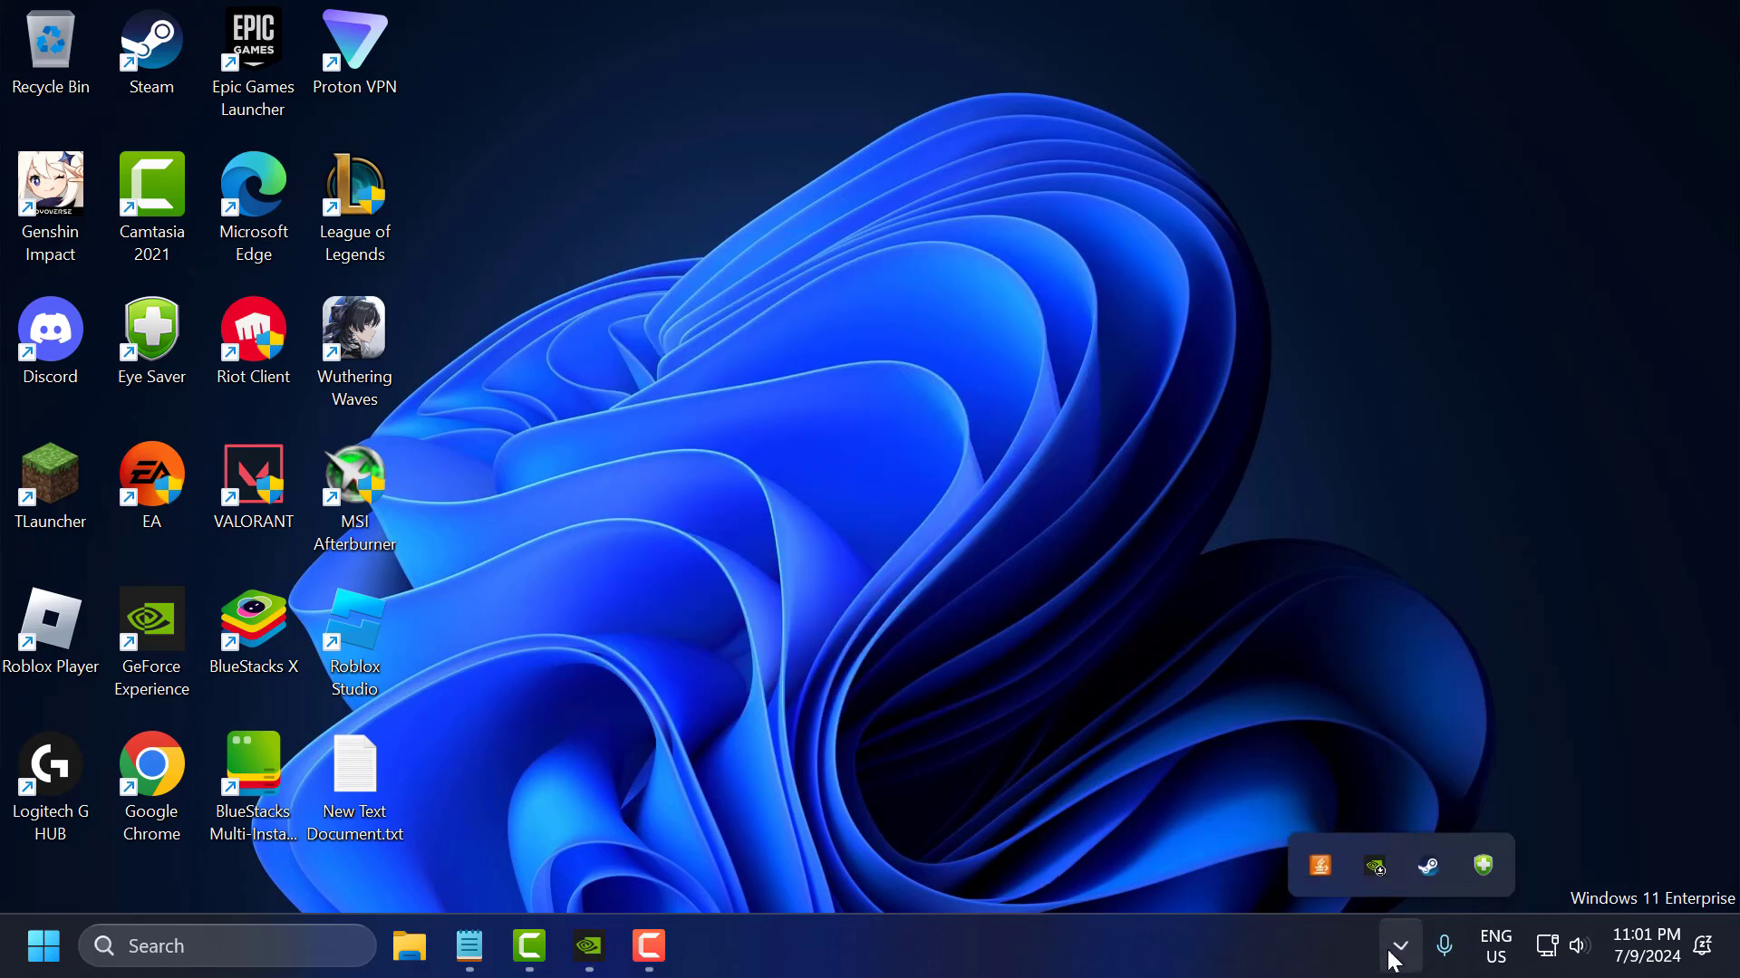
click(1426, 871)
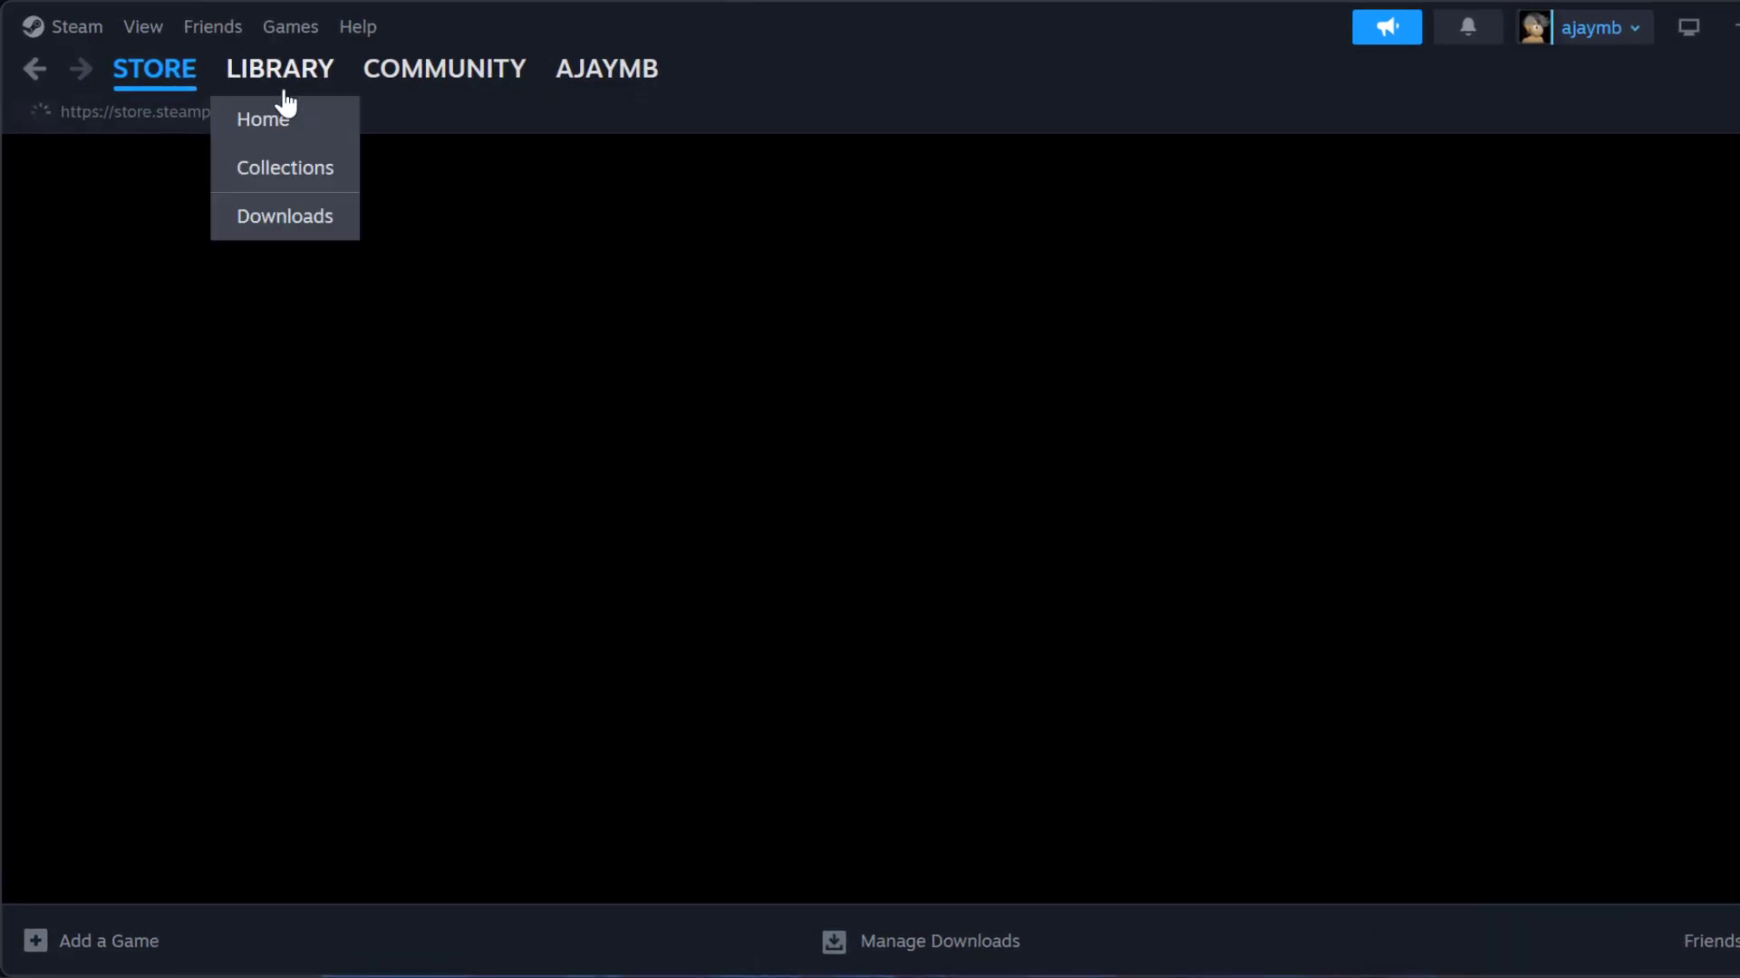
click(269, 71)
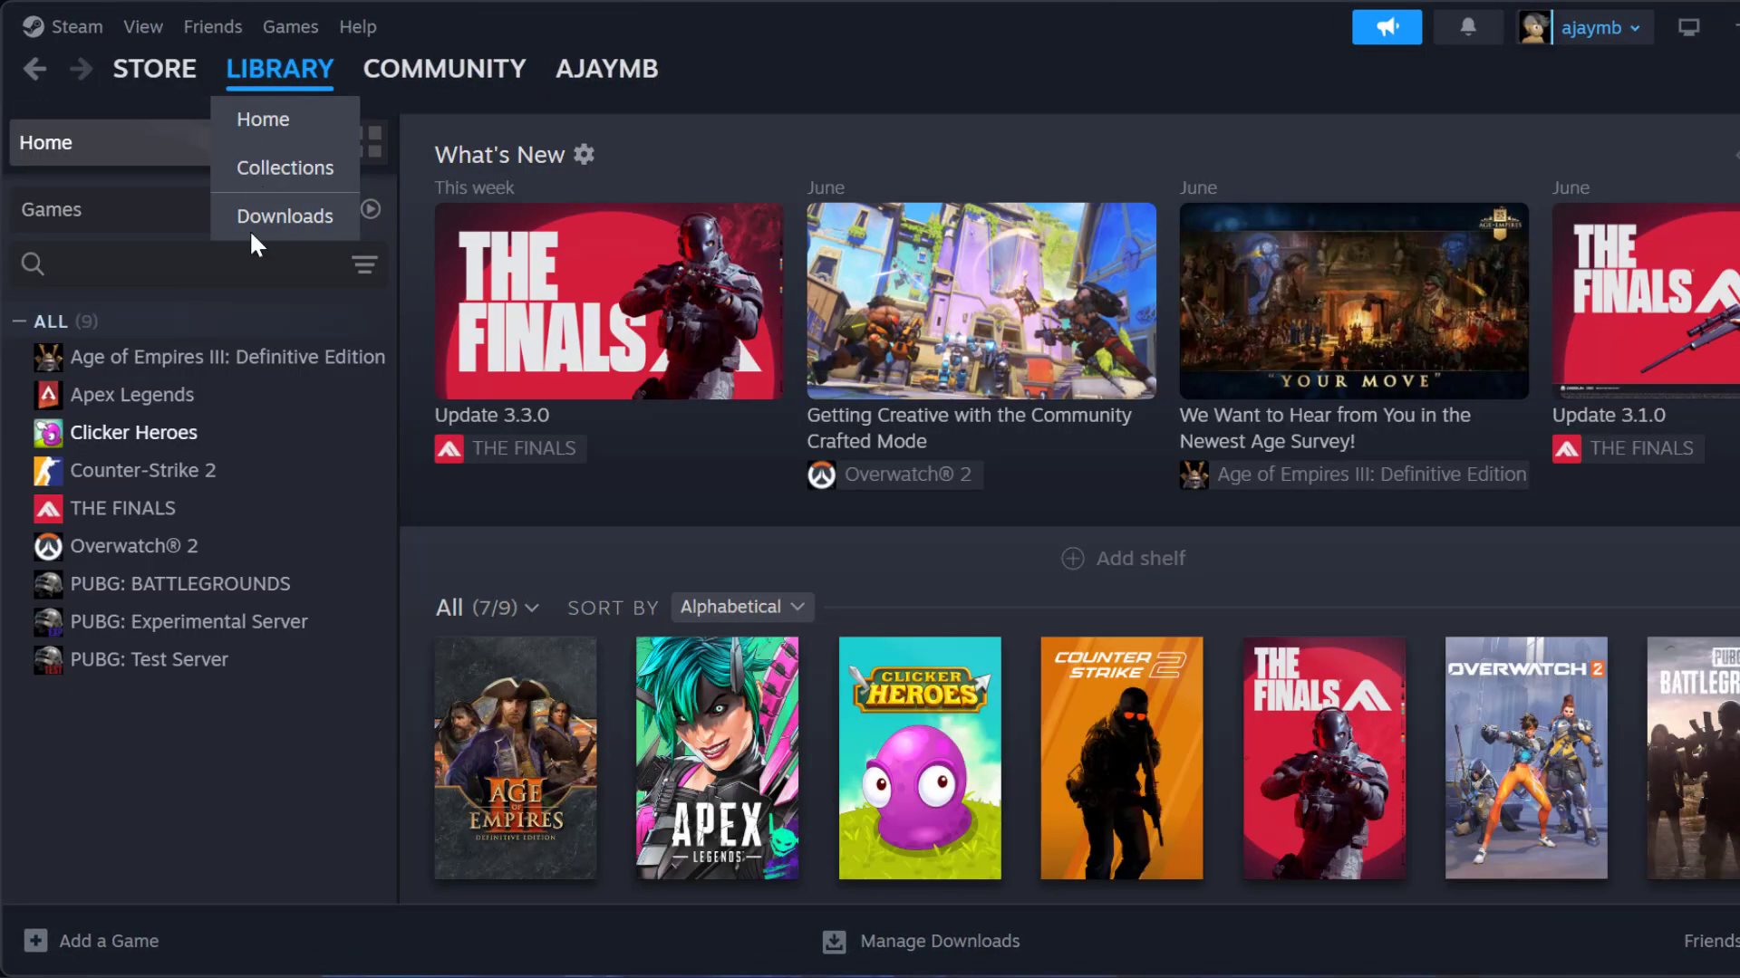
right_click(136, 446)
click(213, 662)
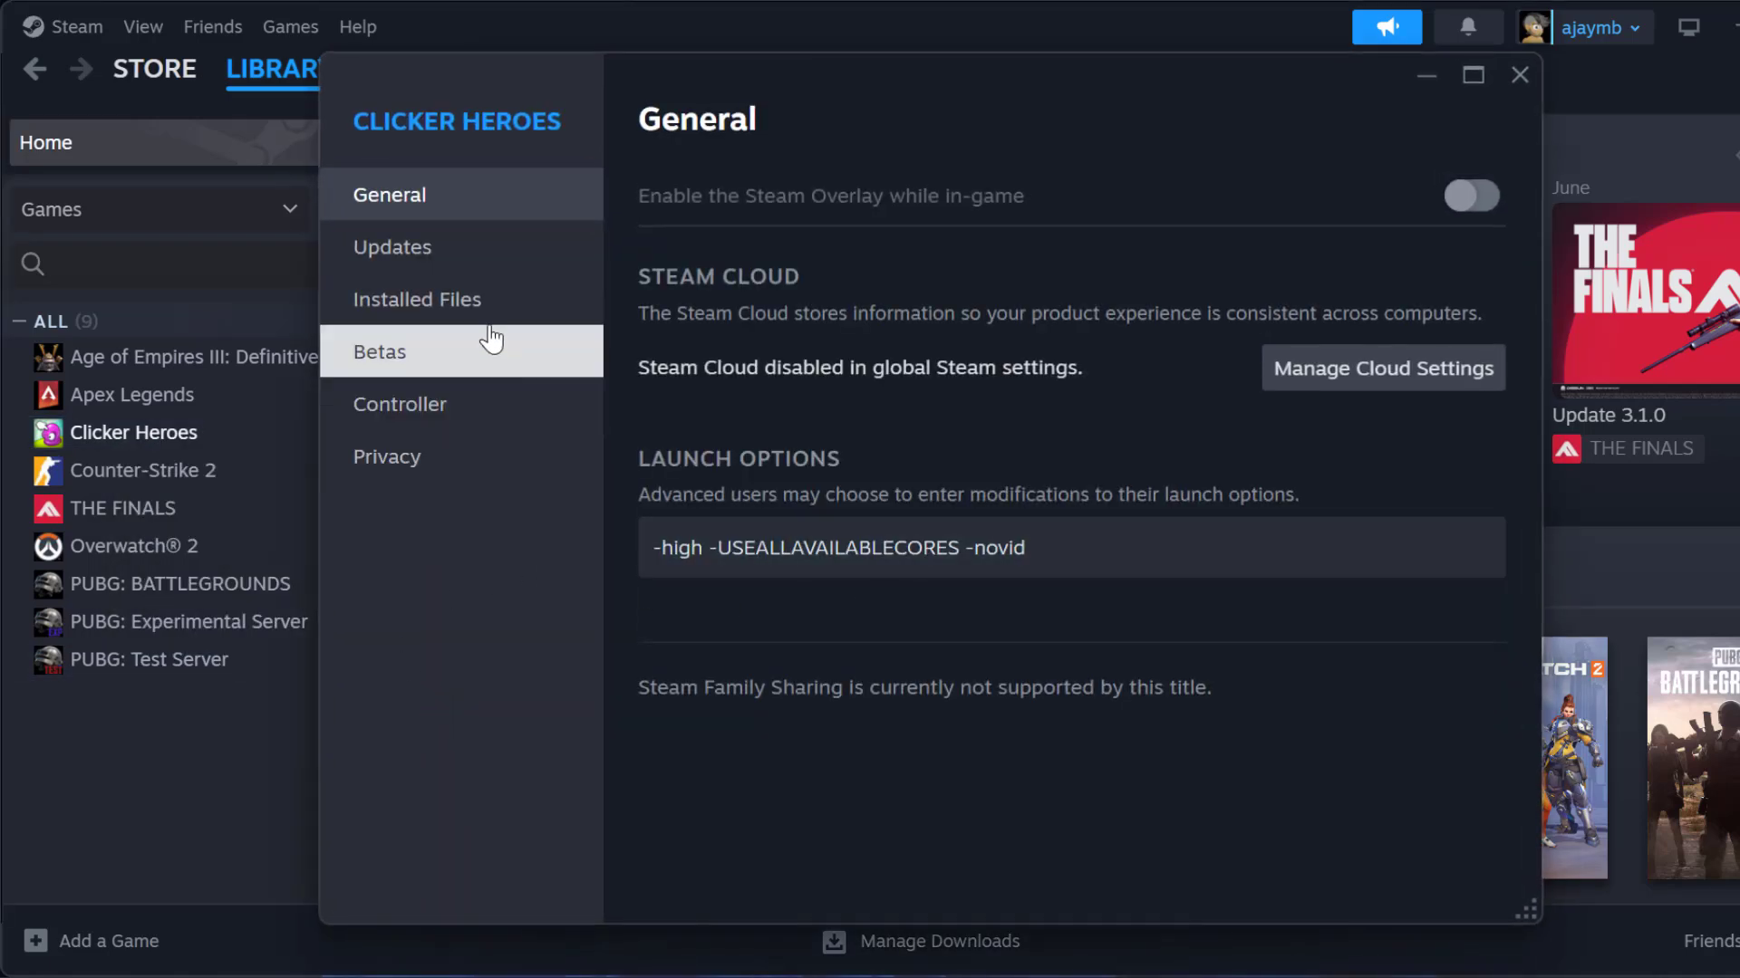
click(473, 306)
click(1372, 417)
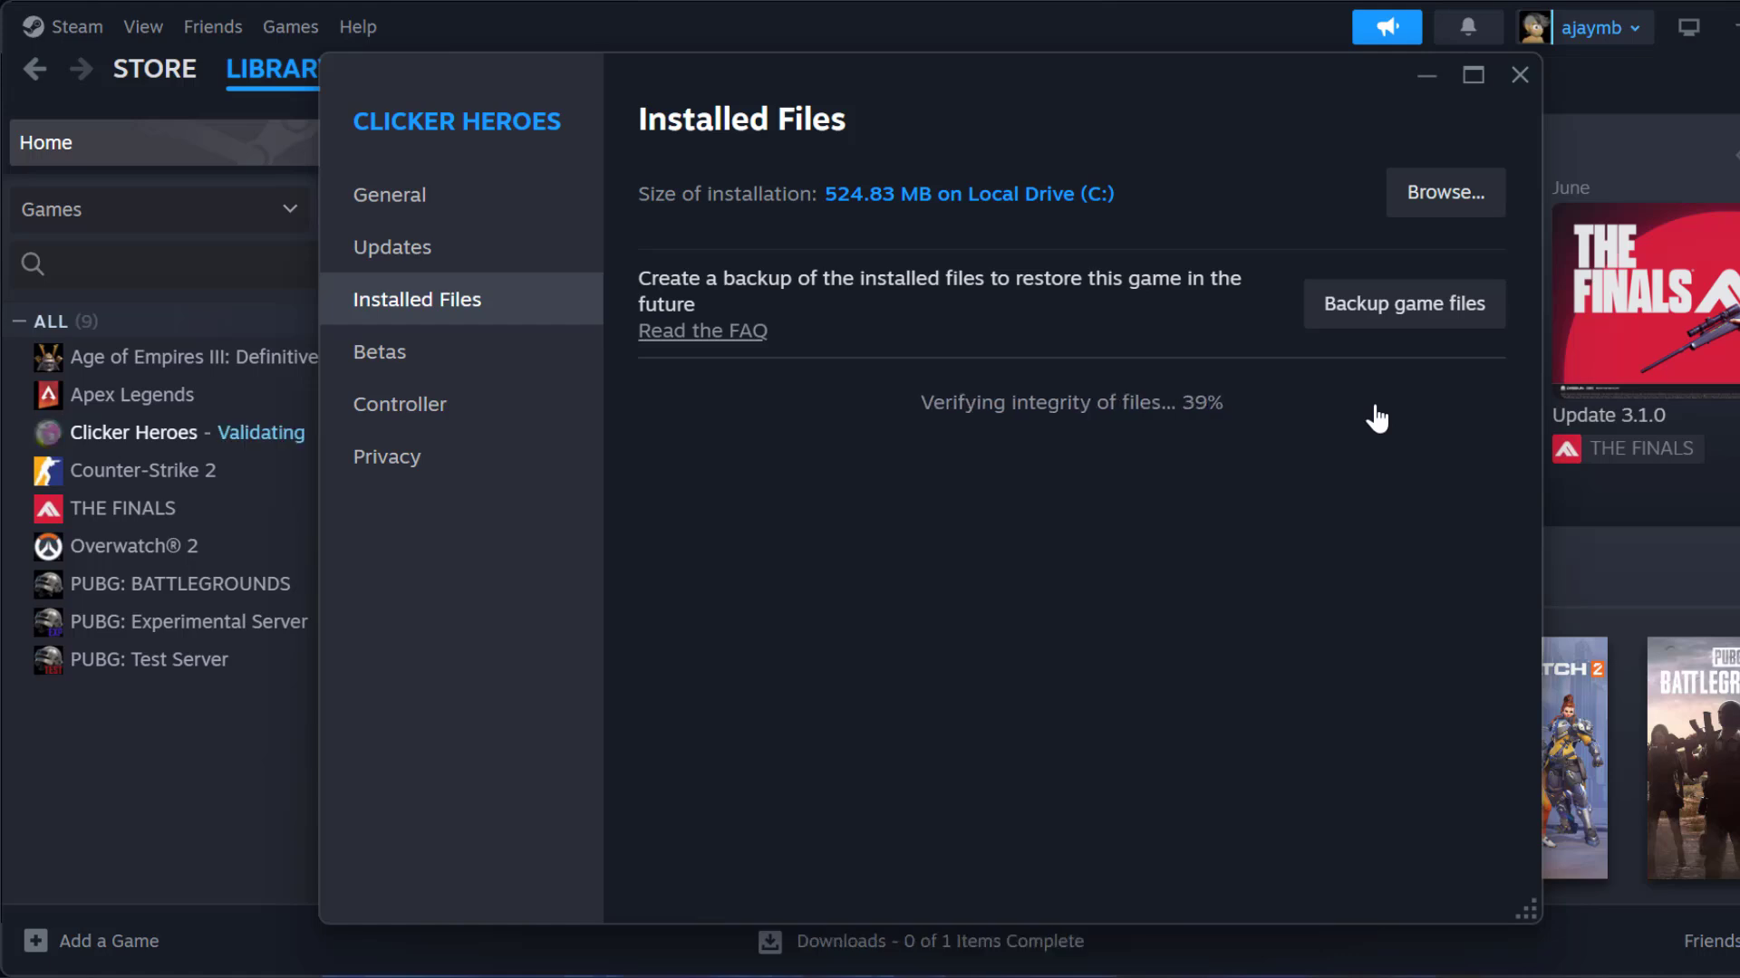
click(1506, 72)
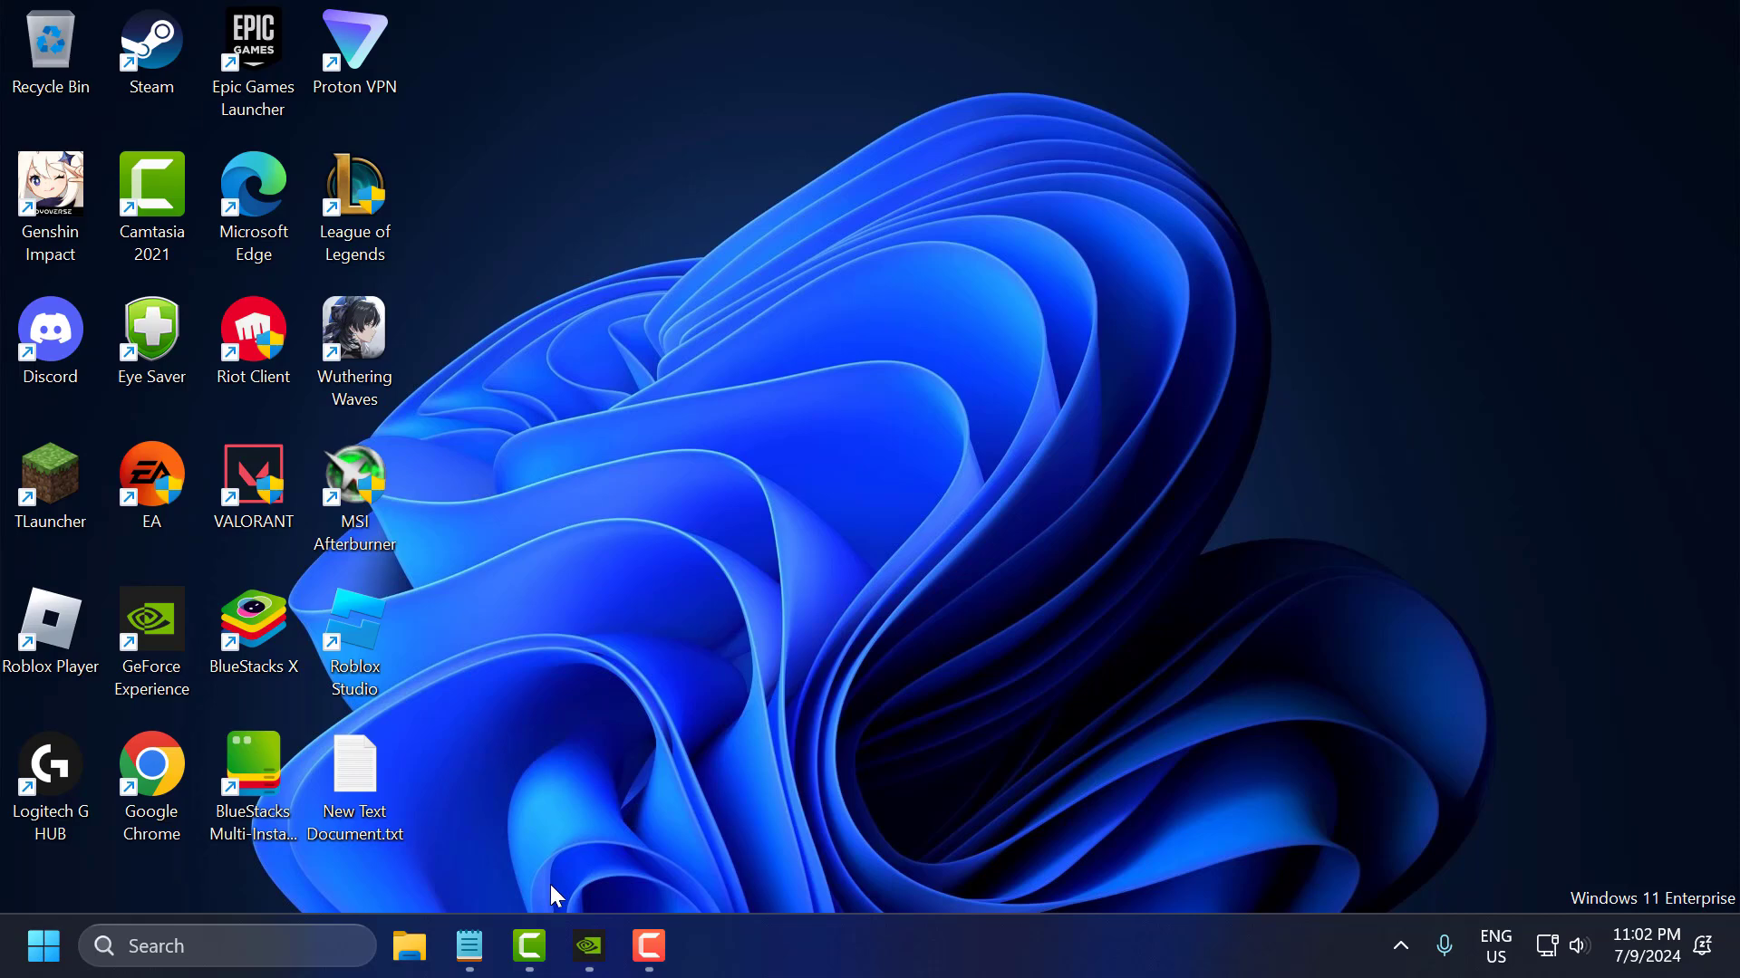
- Check for driver updates in GeForce Experience, finding GeForce Security Update Driver 475.14, then close the app
click(589, 947)
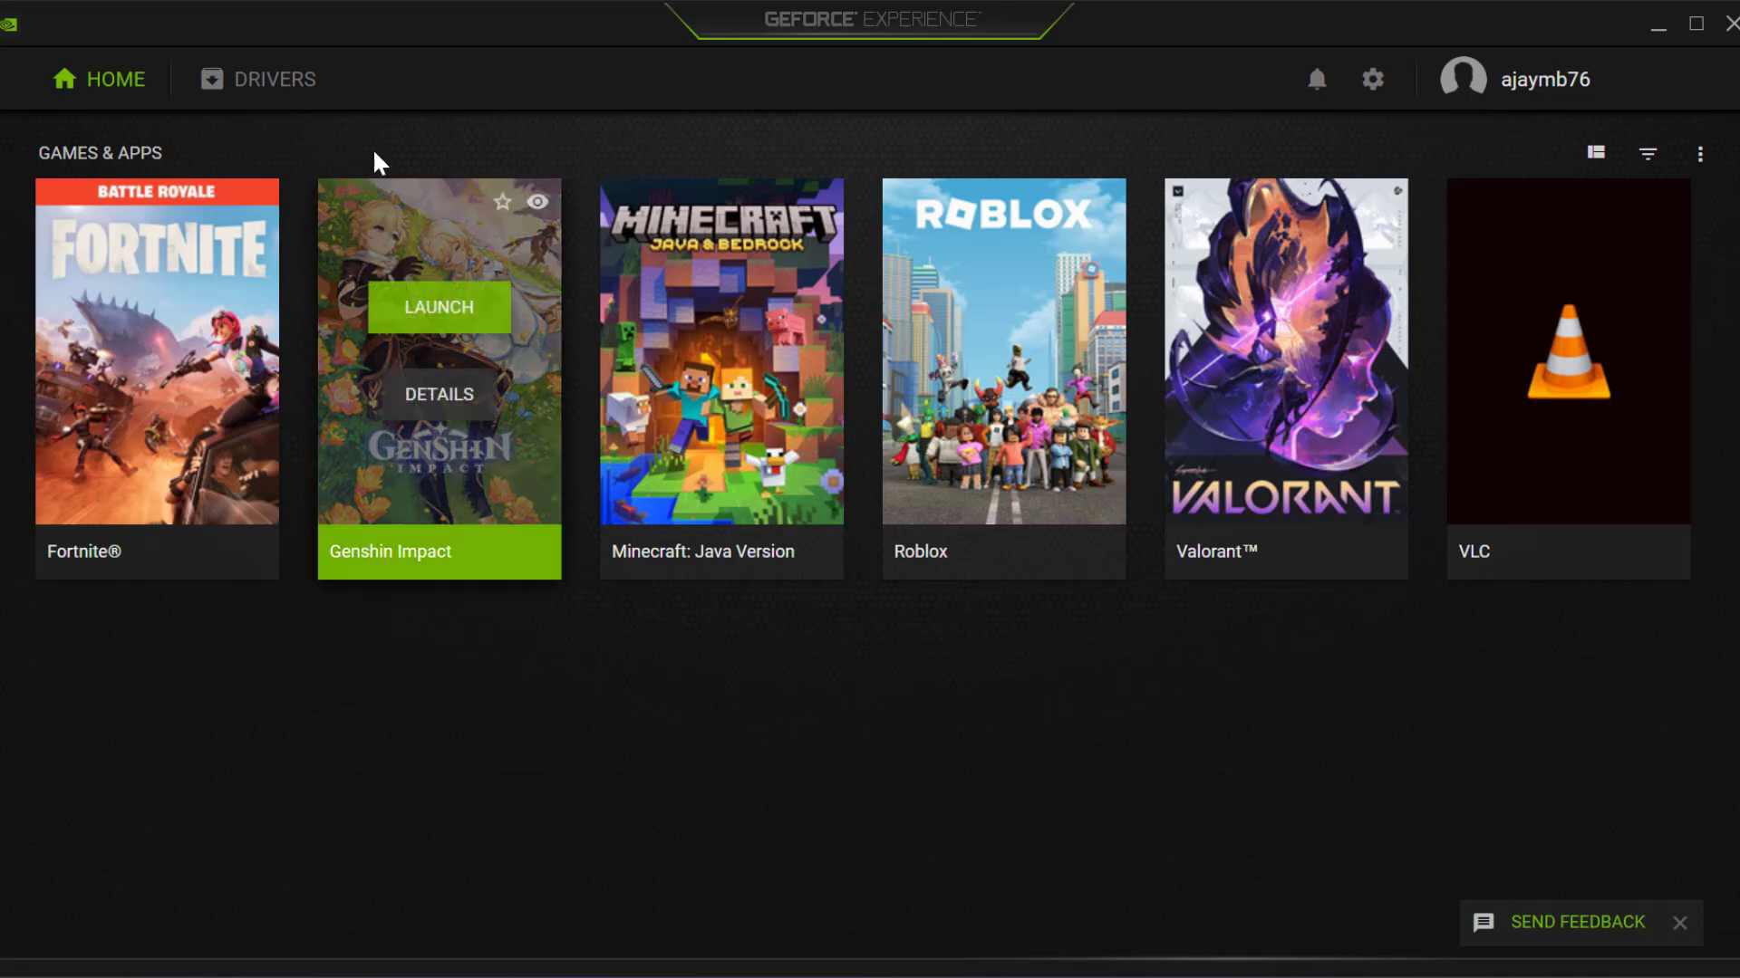
click(286, 106)
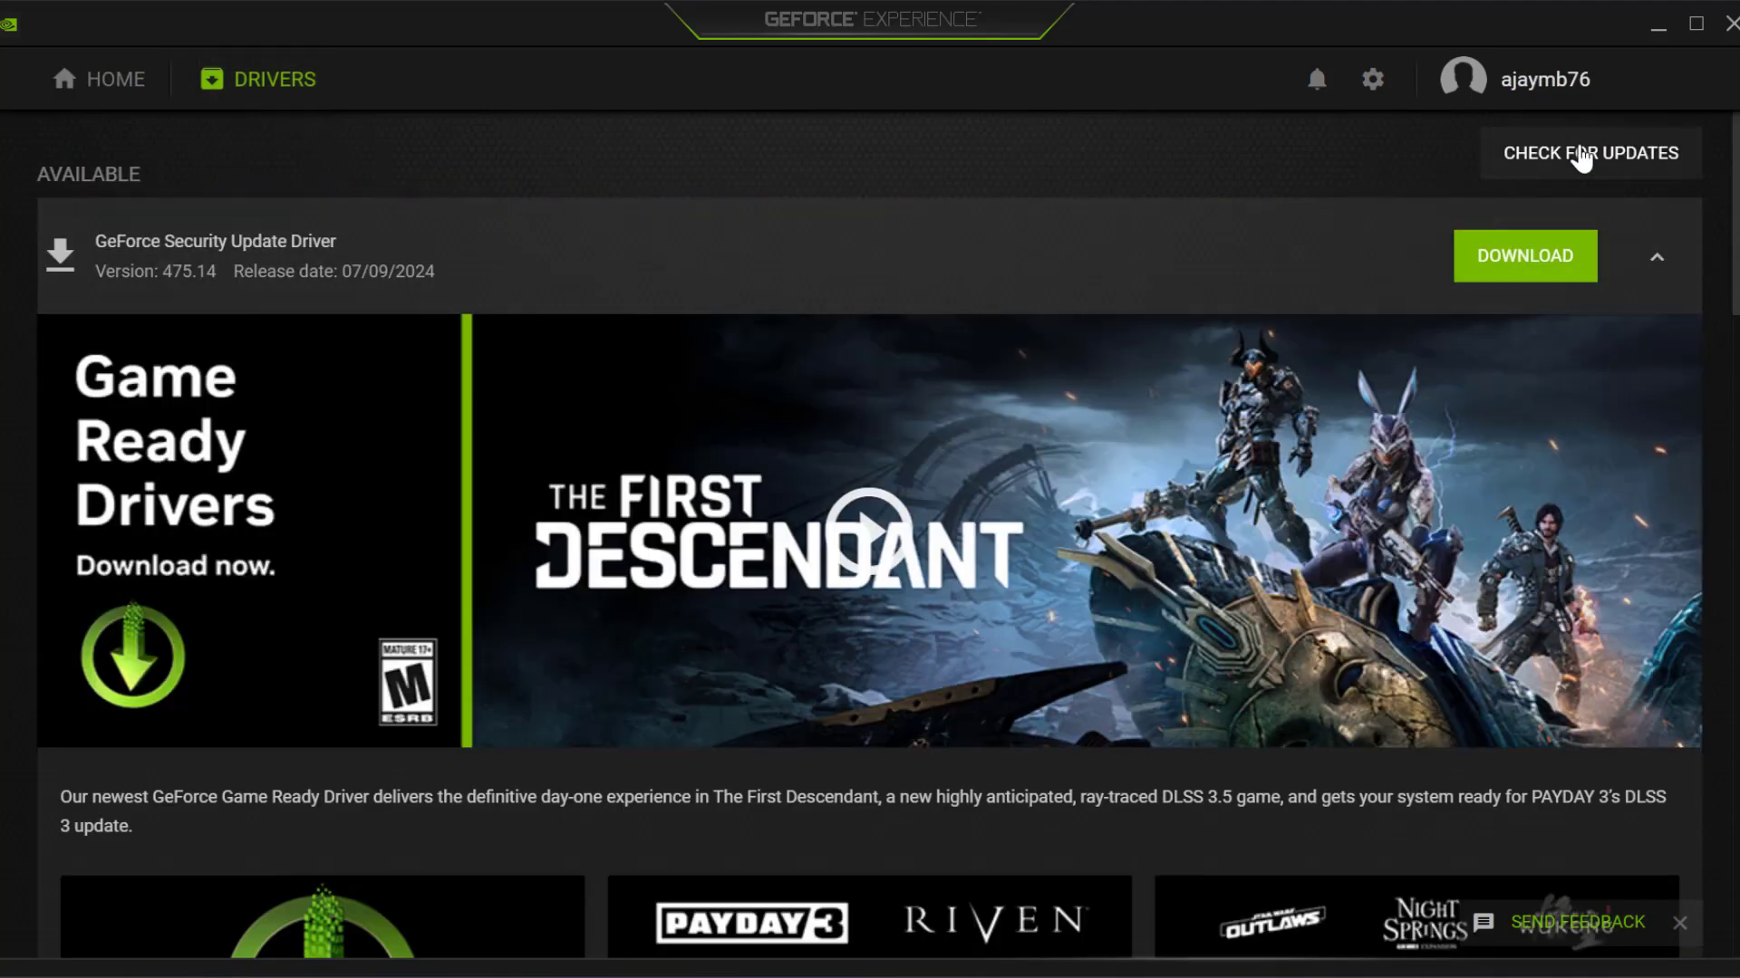
click(1581, 154)
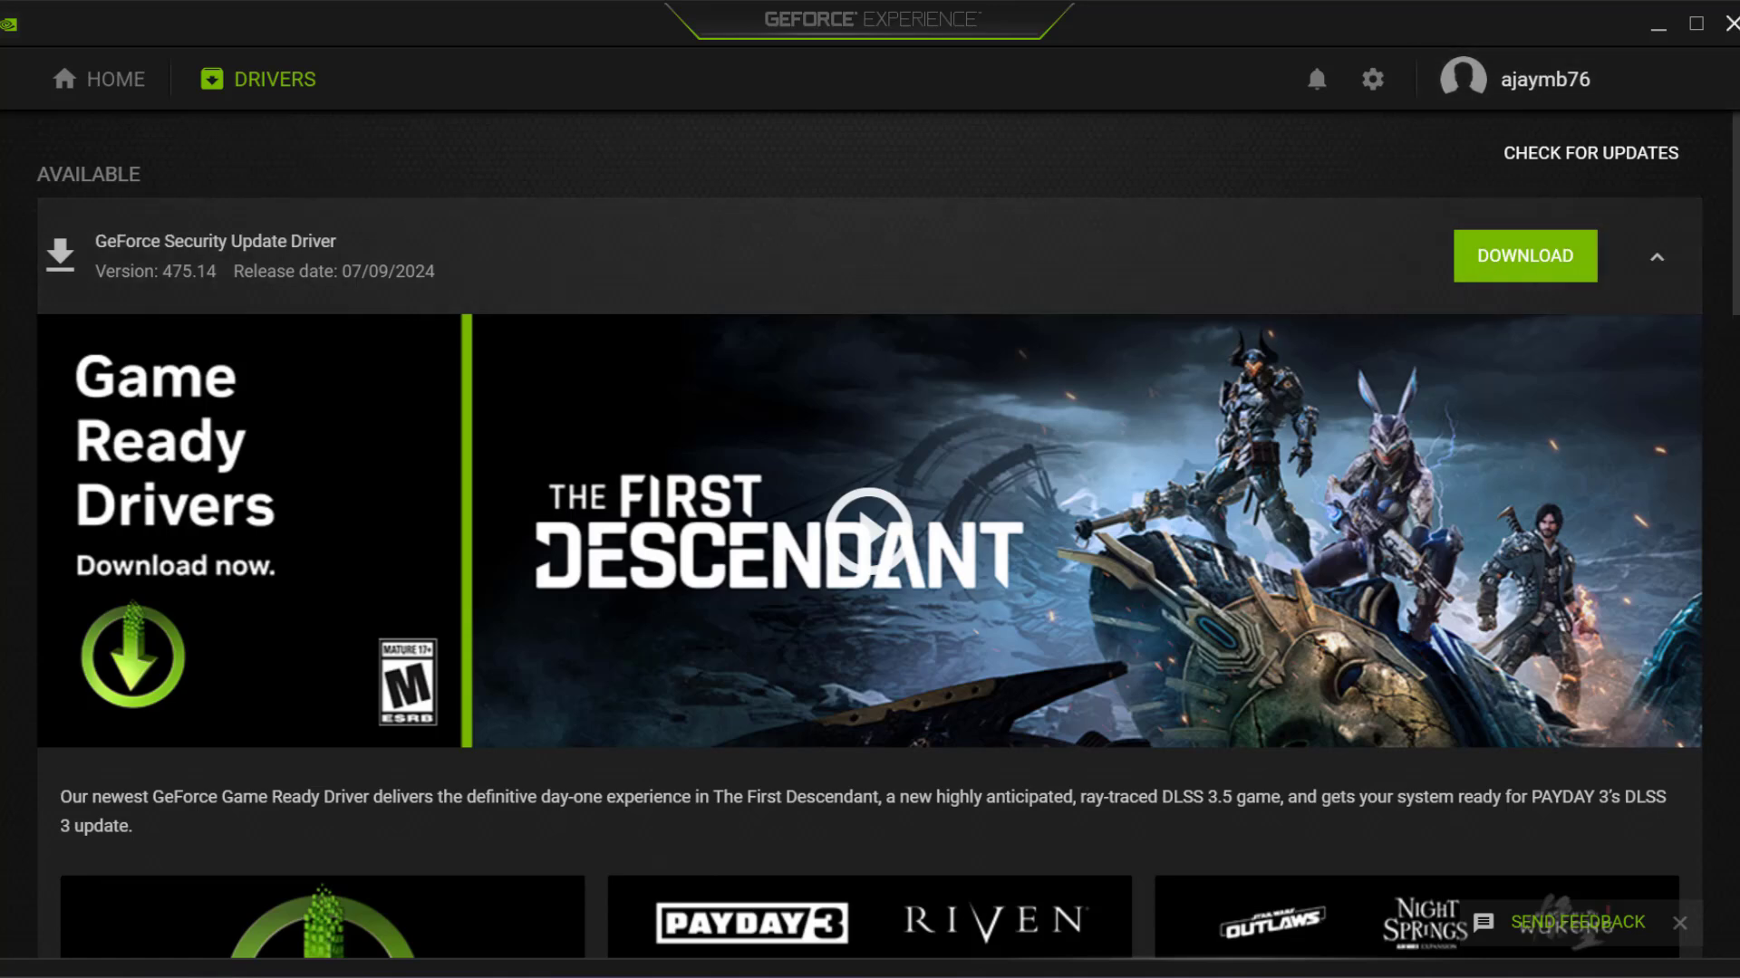
click(1731, 24)
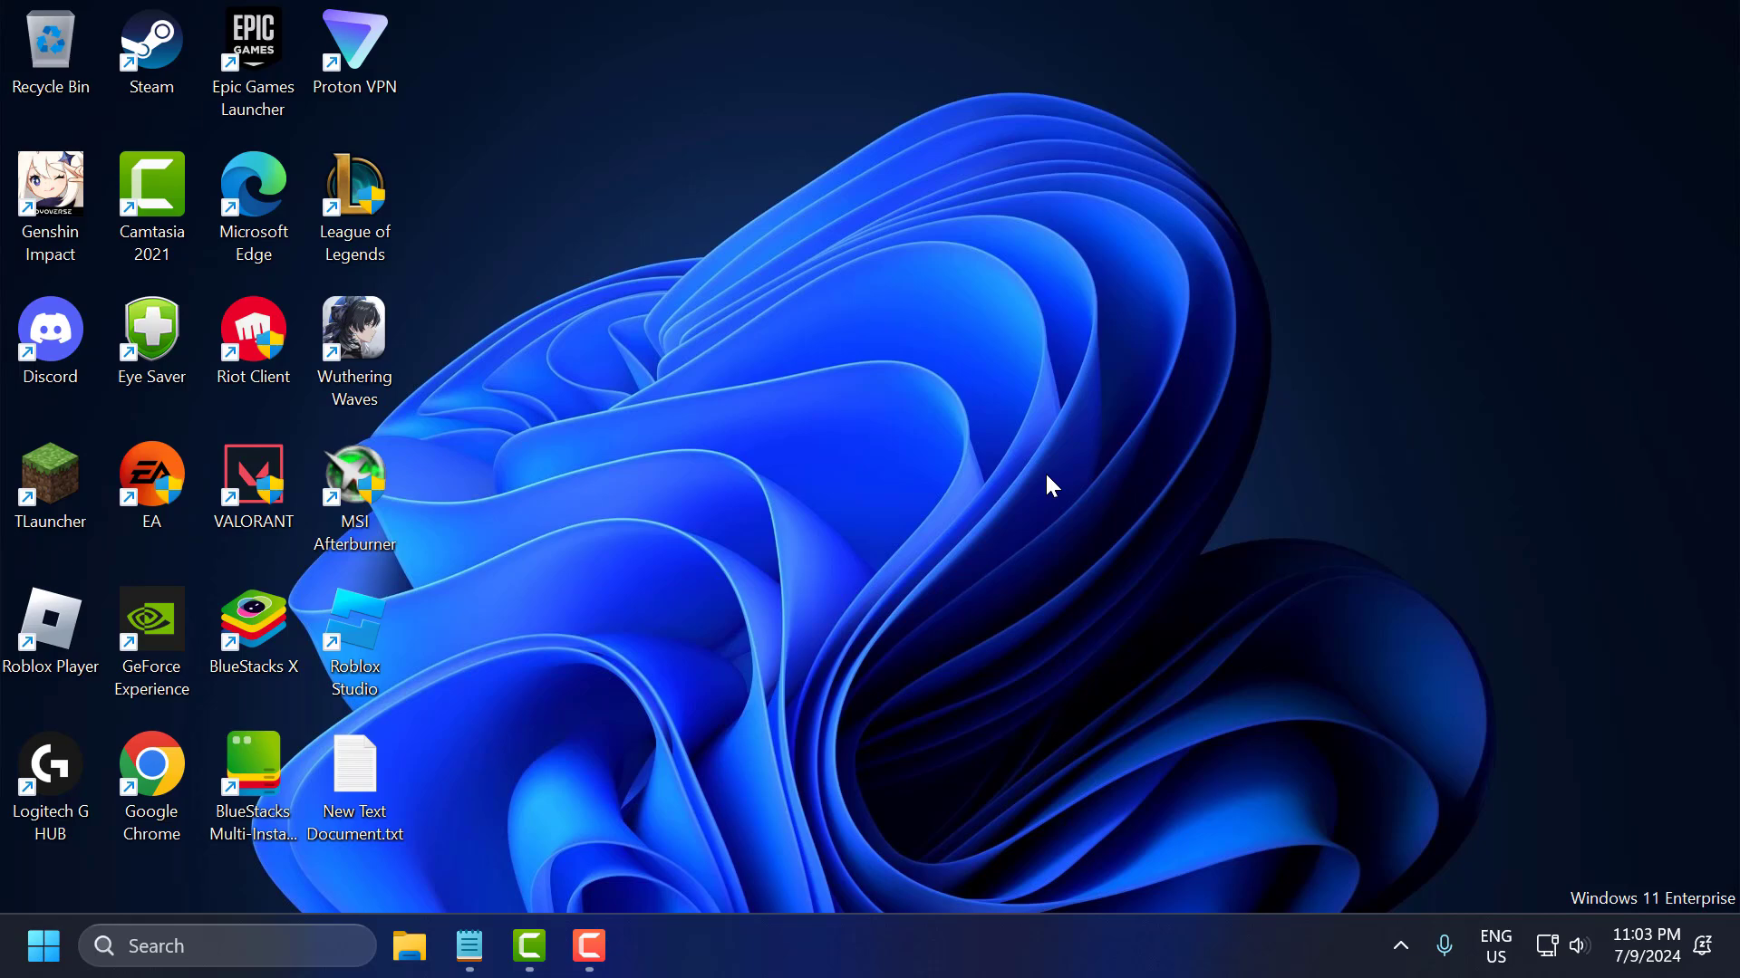
- Open sysdm.cpl and reach the virtual memory section of Performance Options, showing an 8192 MB paging file
click(322, 949)
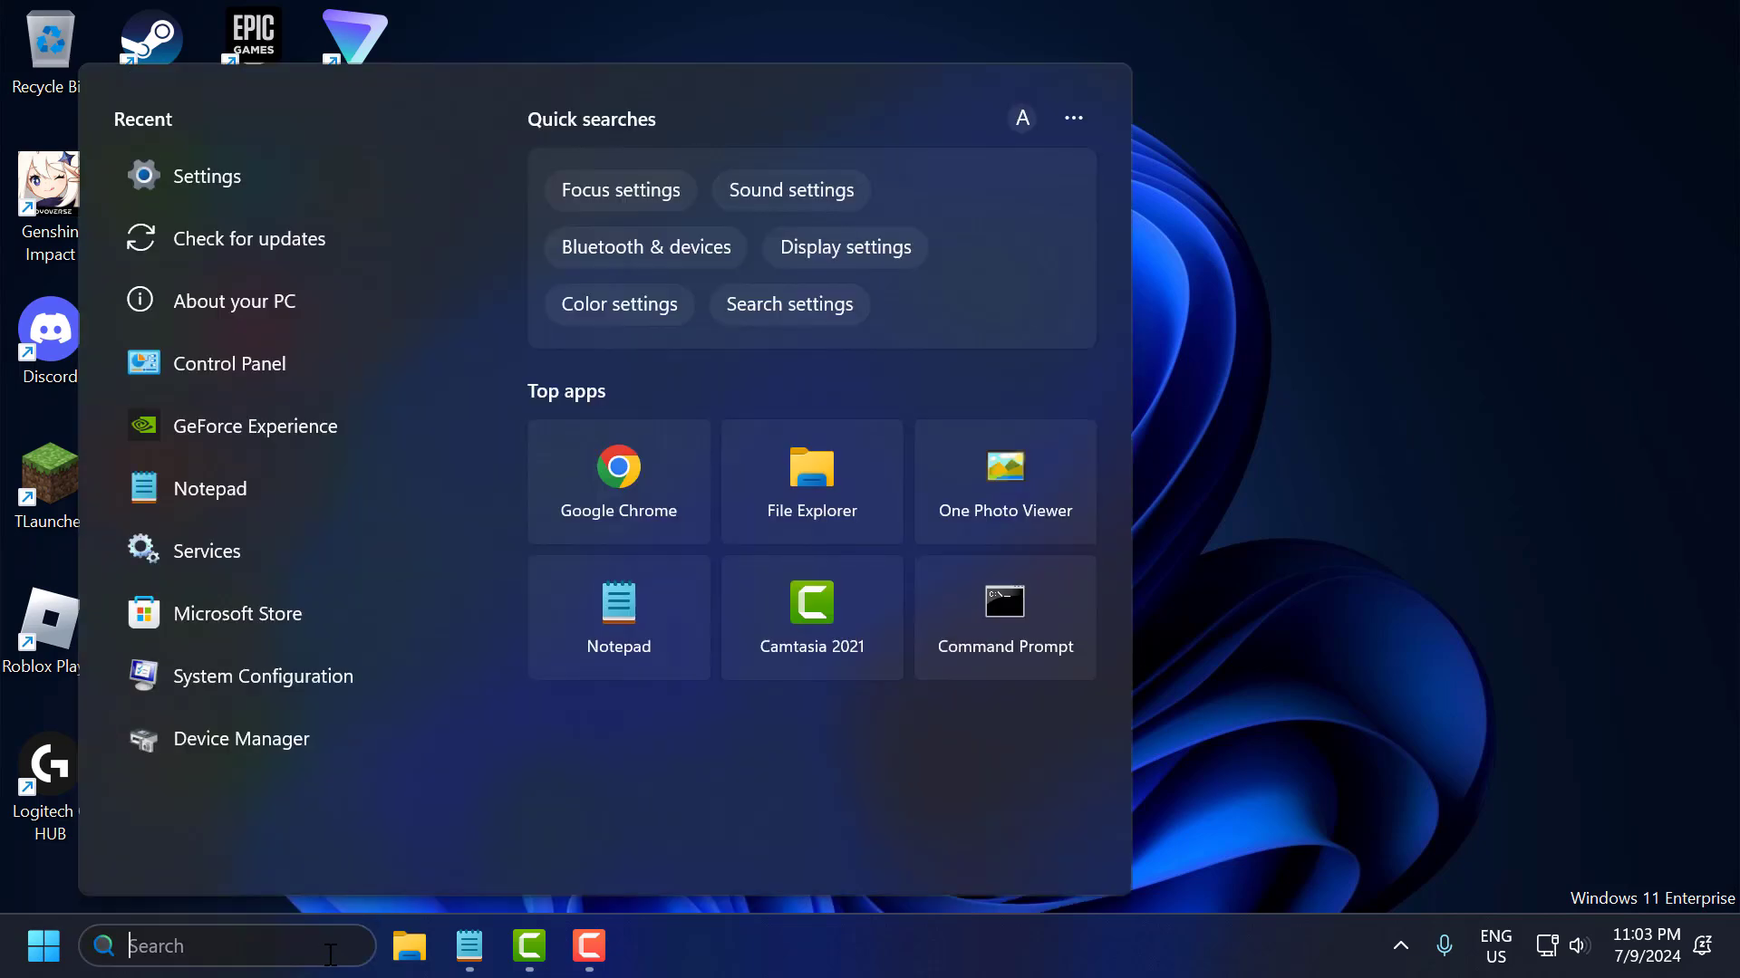
text(sysdm)
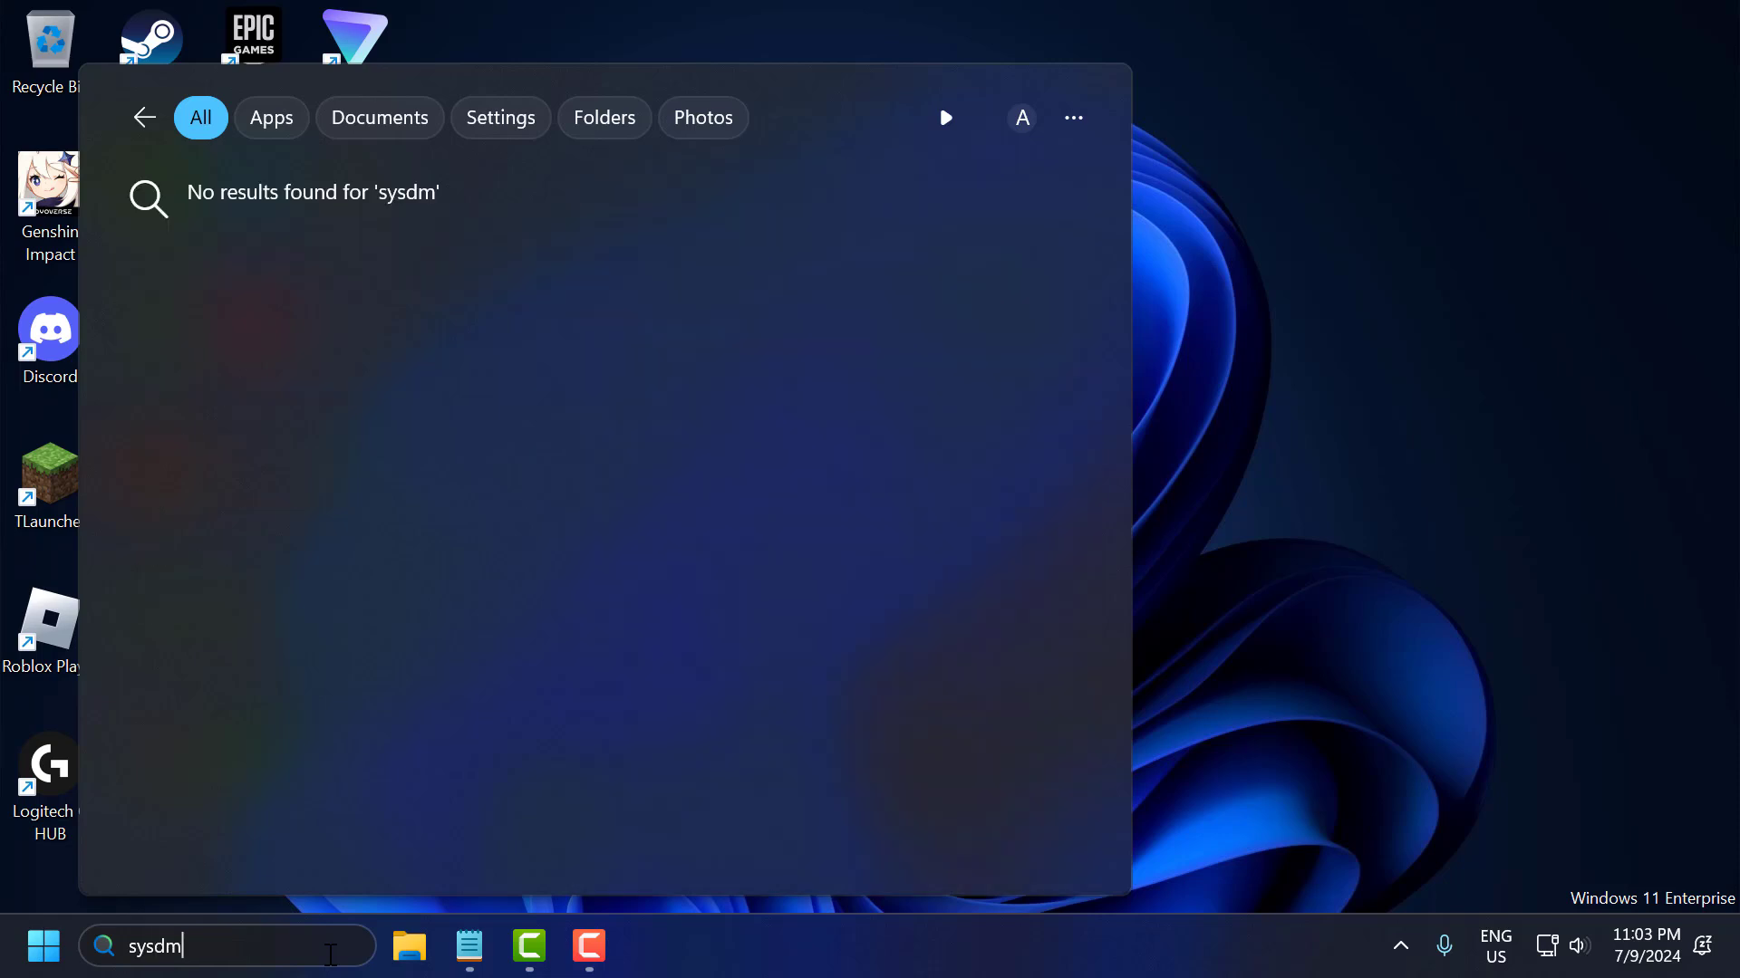
text(.cpl)
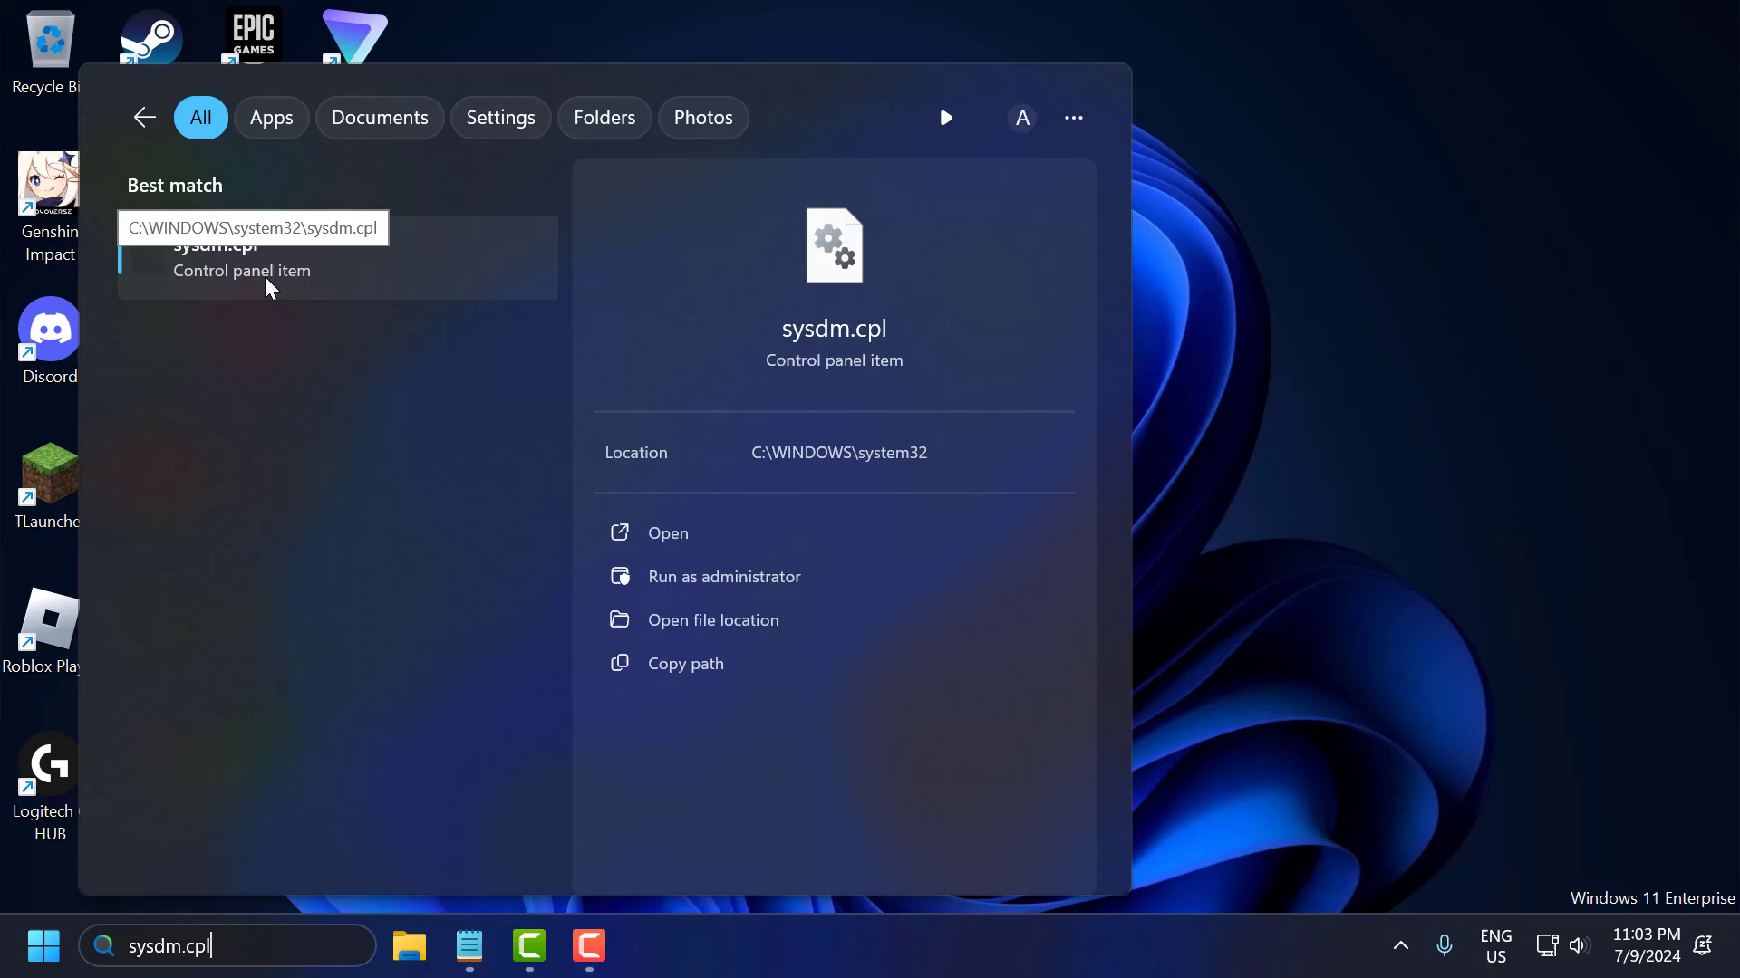
click(263, 282)
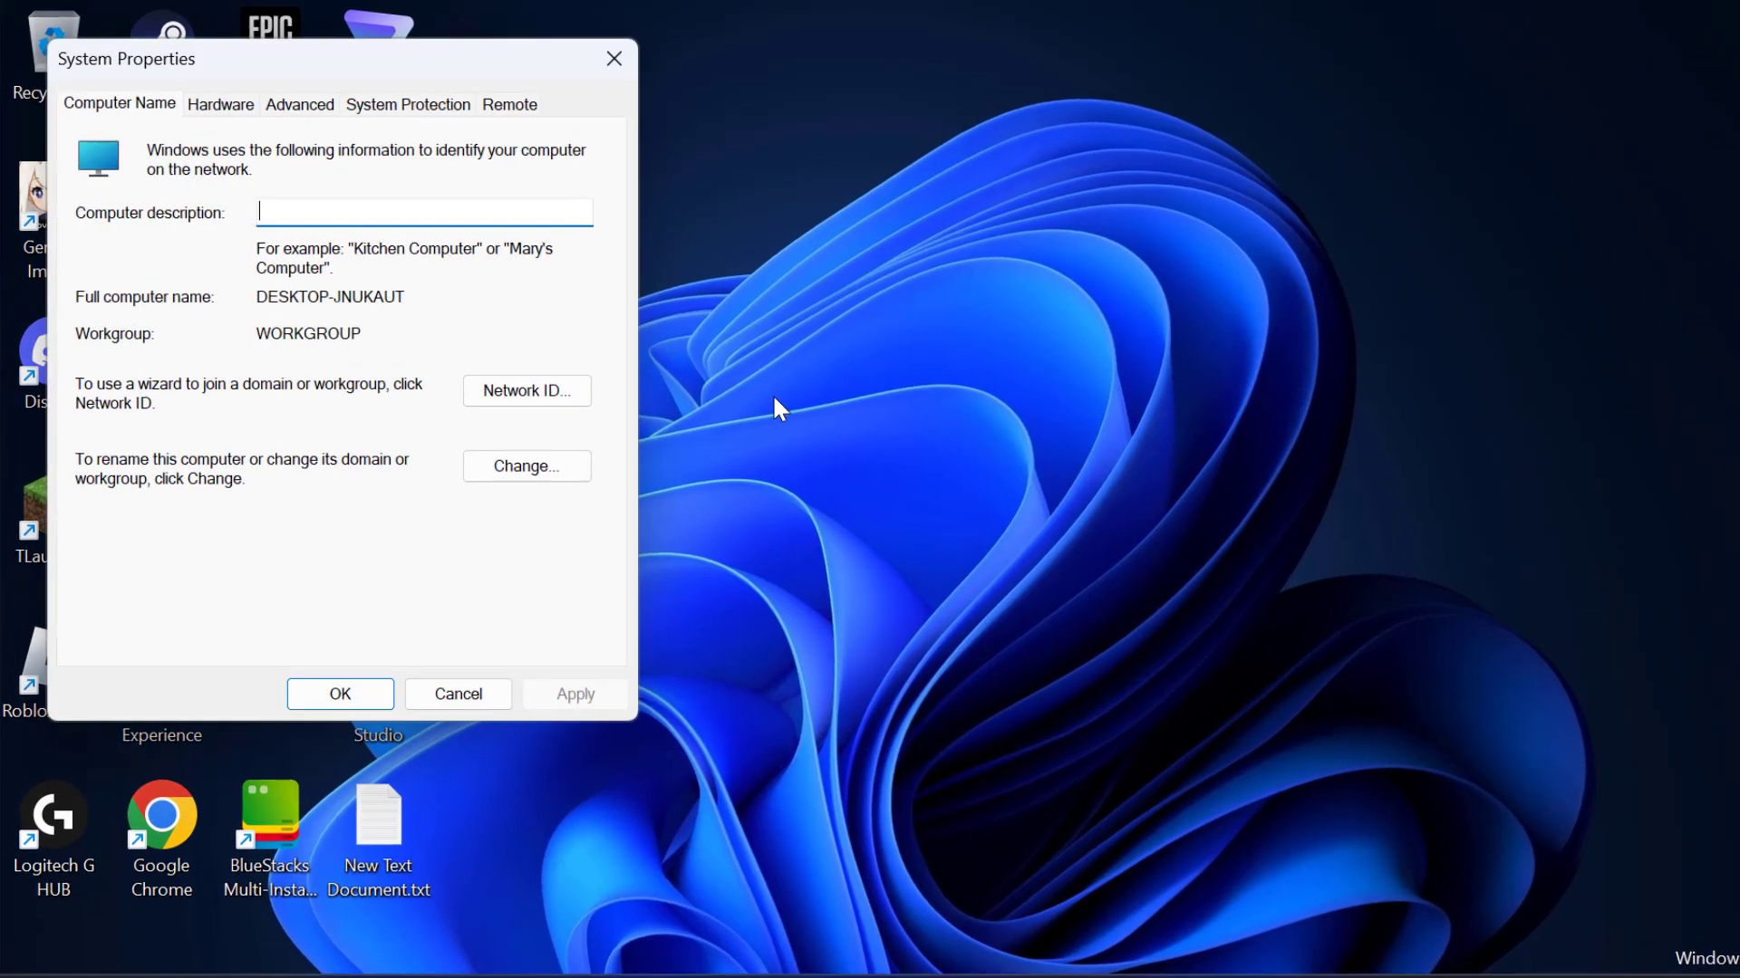
click(301, 107)
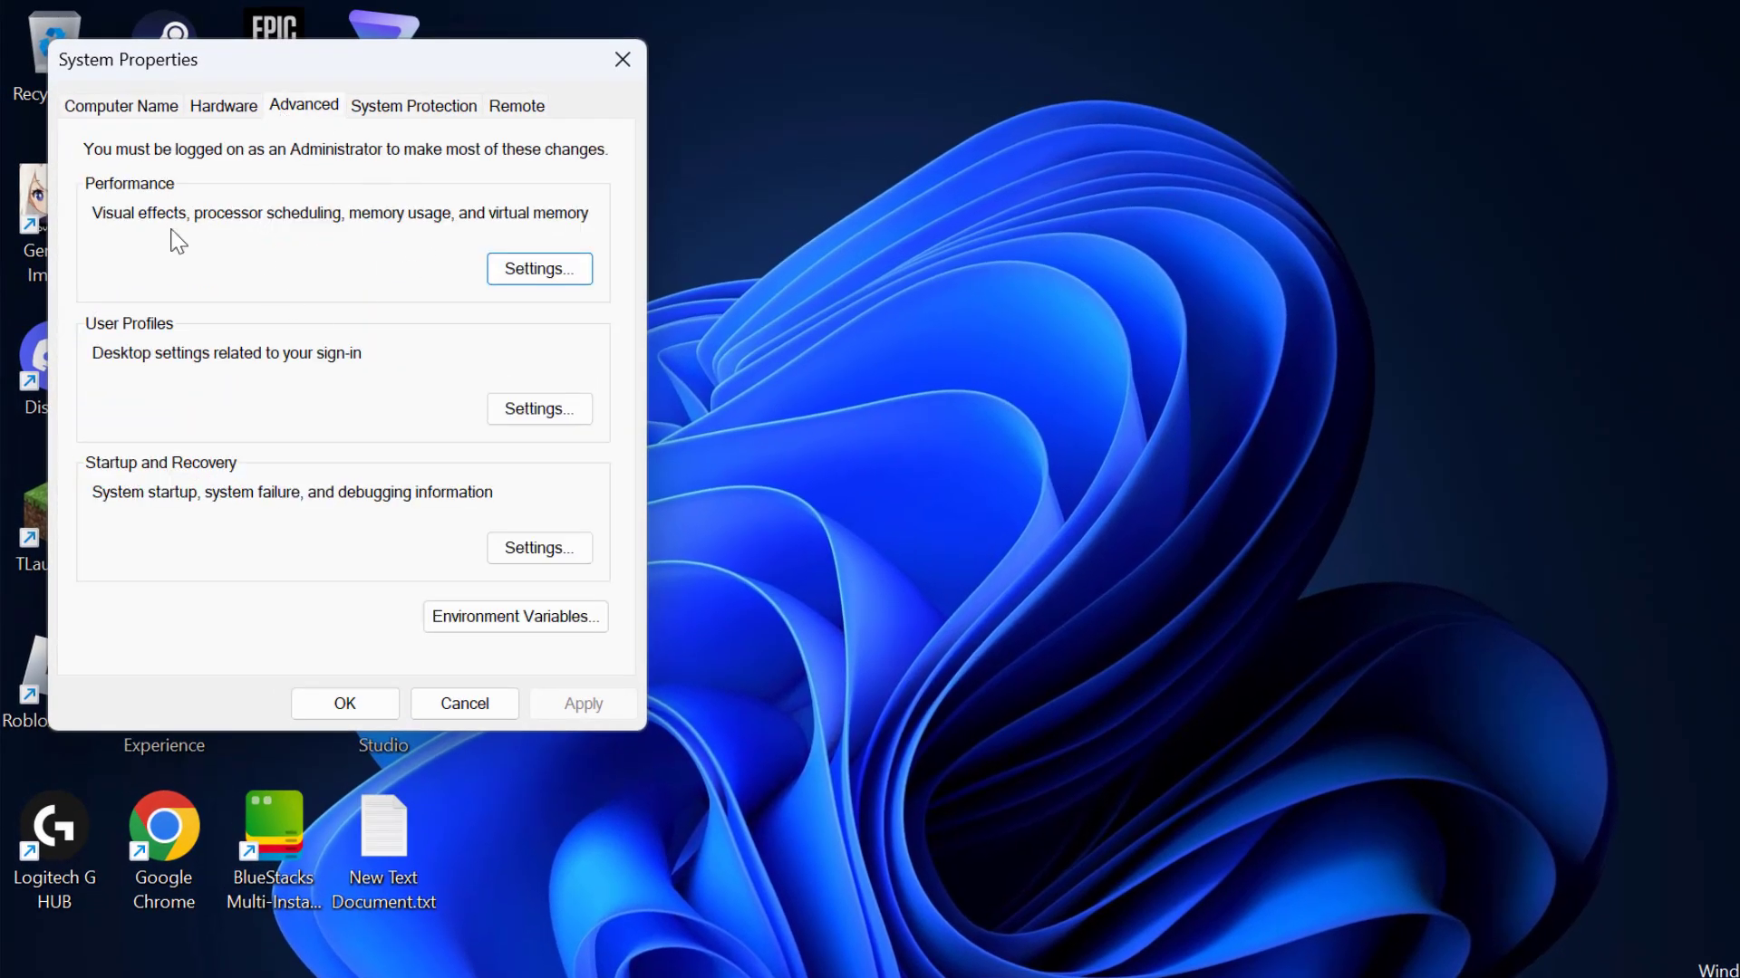
click(549, 280)
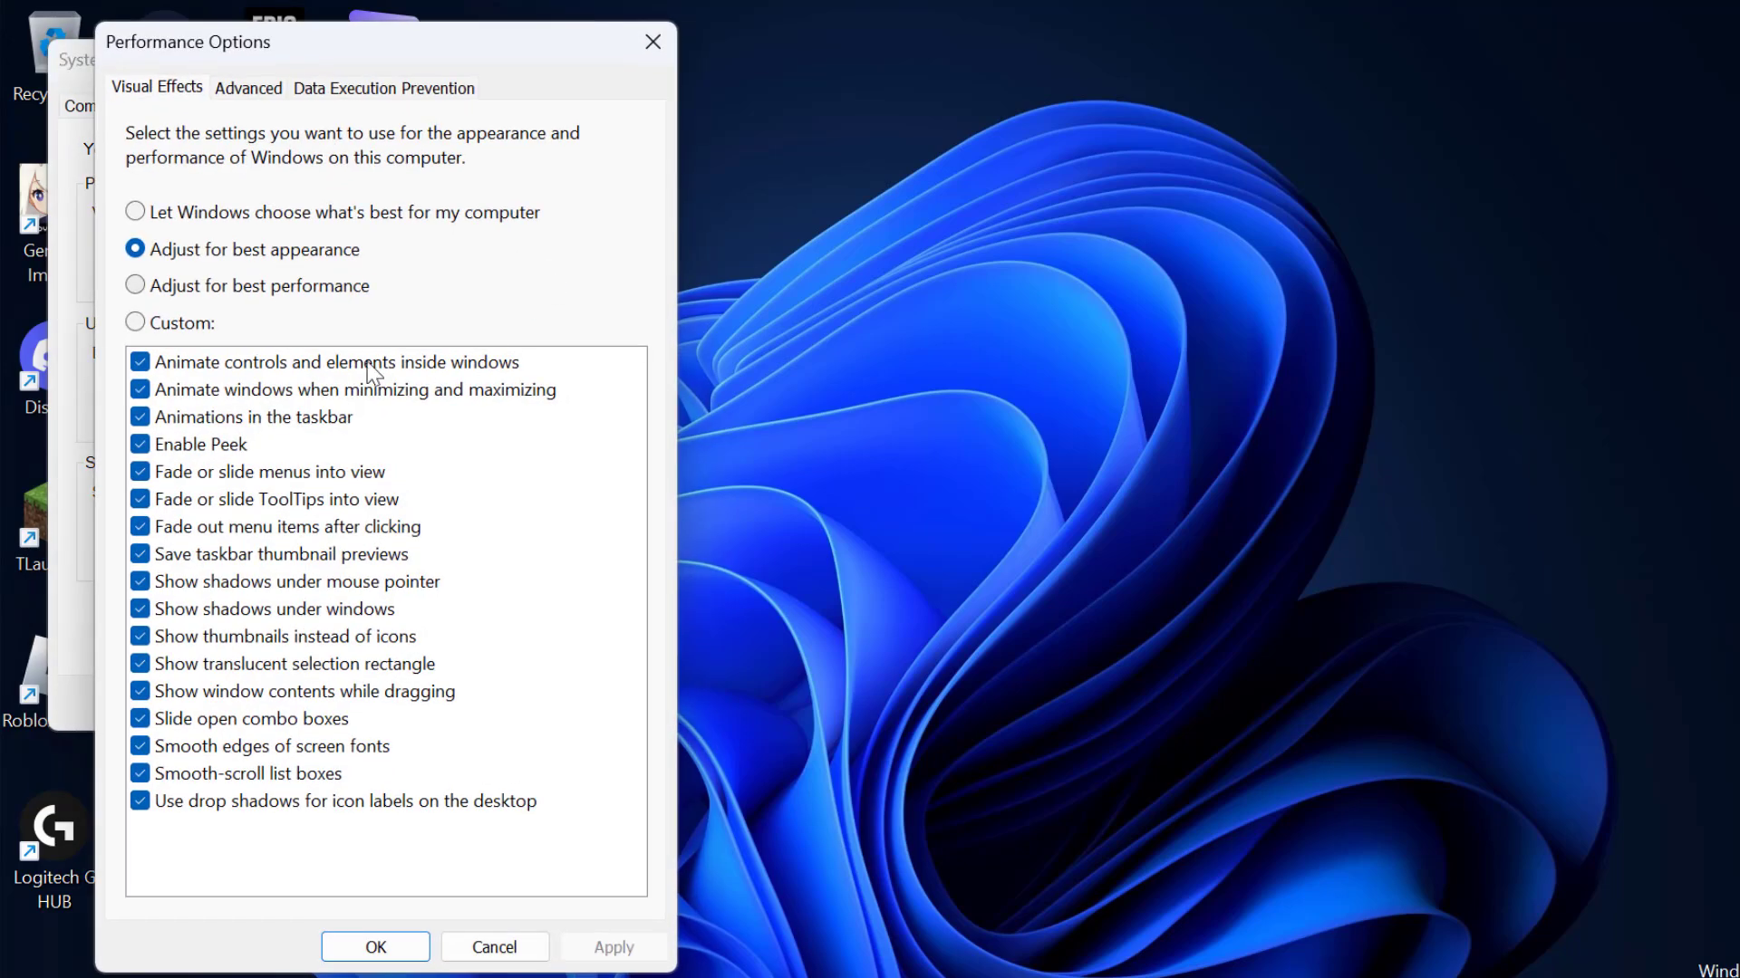
click(248, 93)
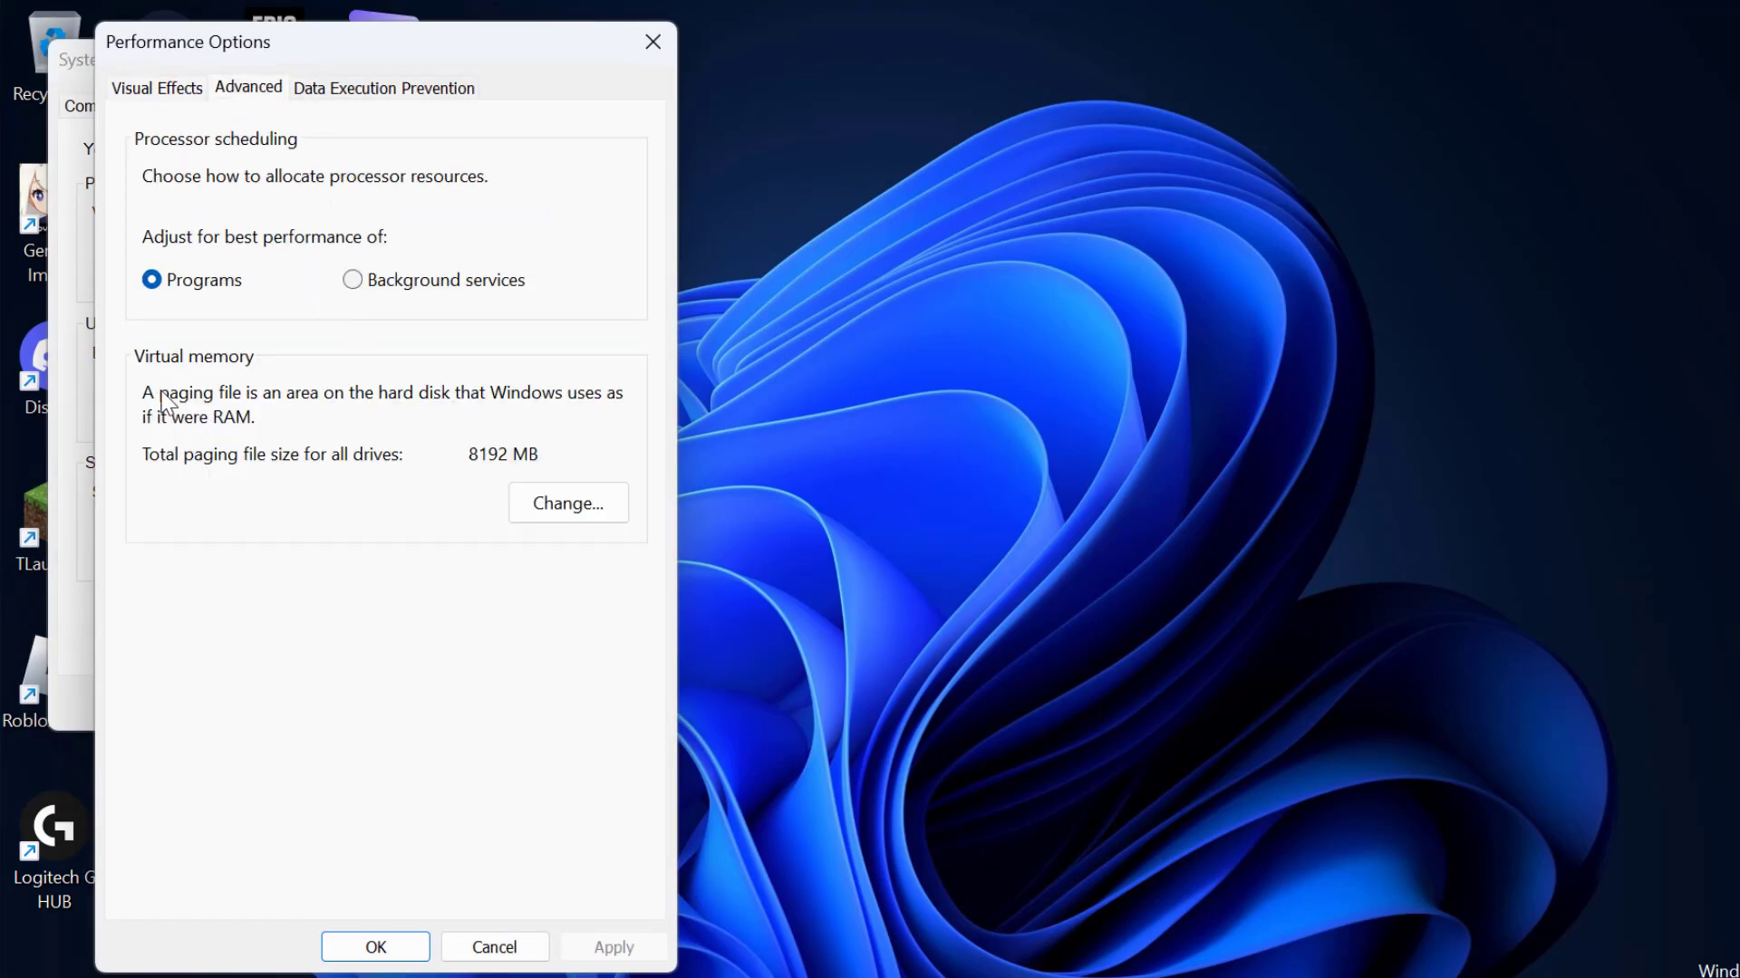
click(564, 507)
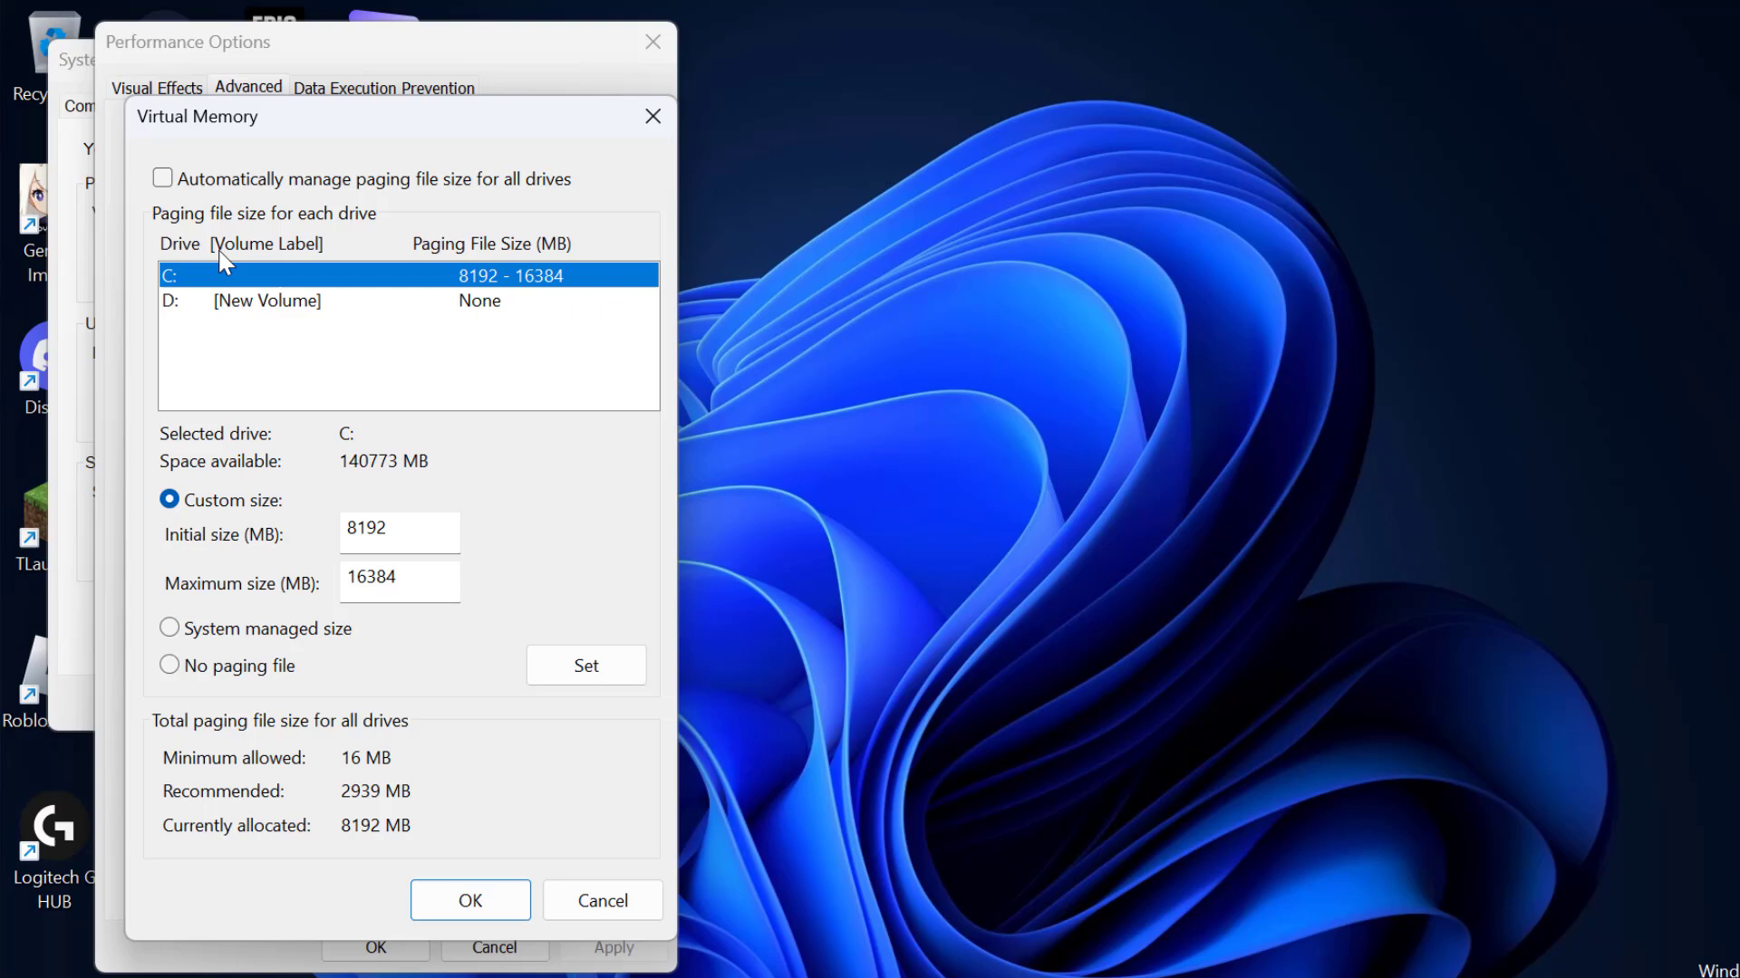
click(163, 178)
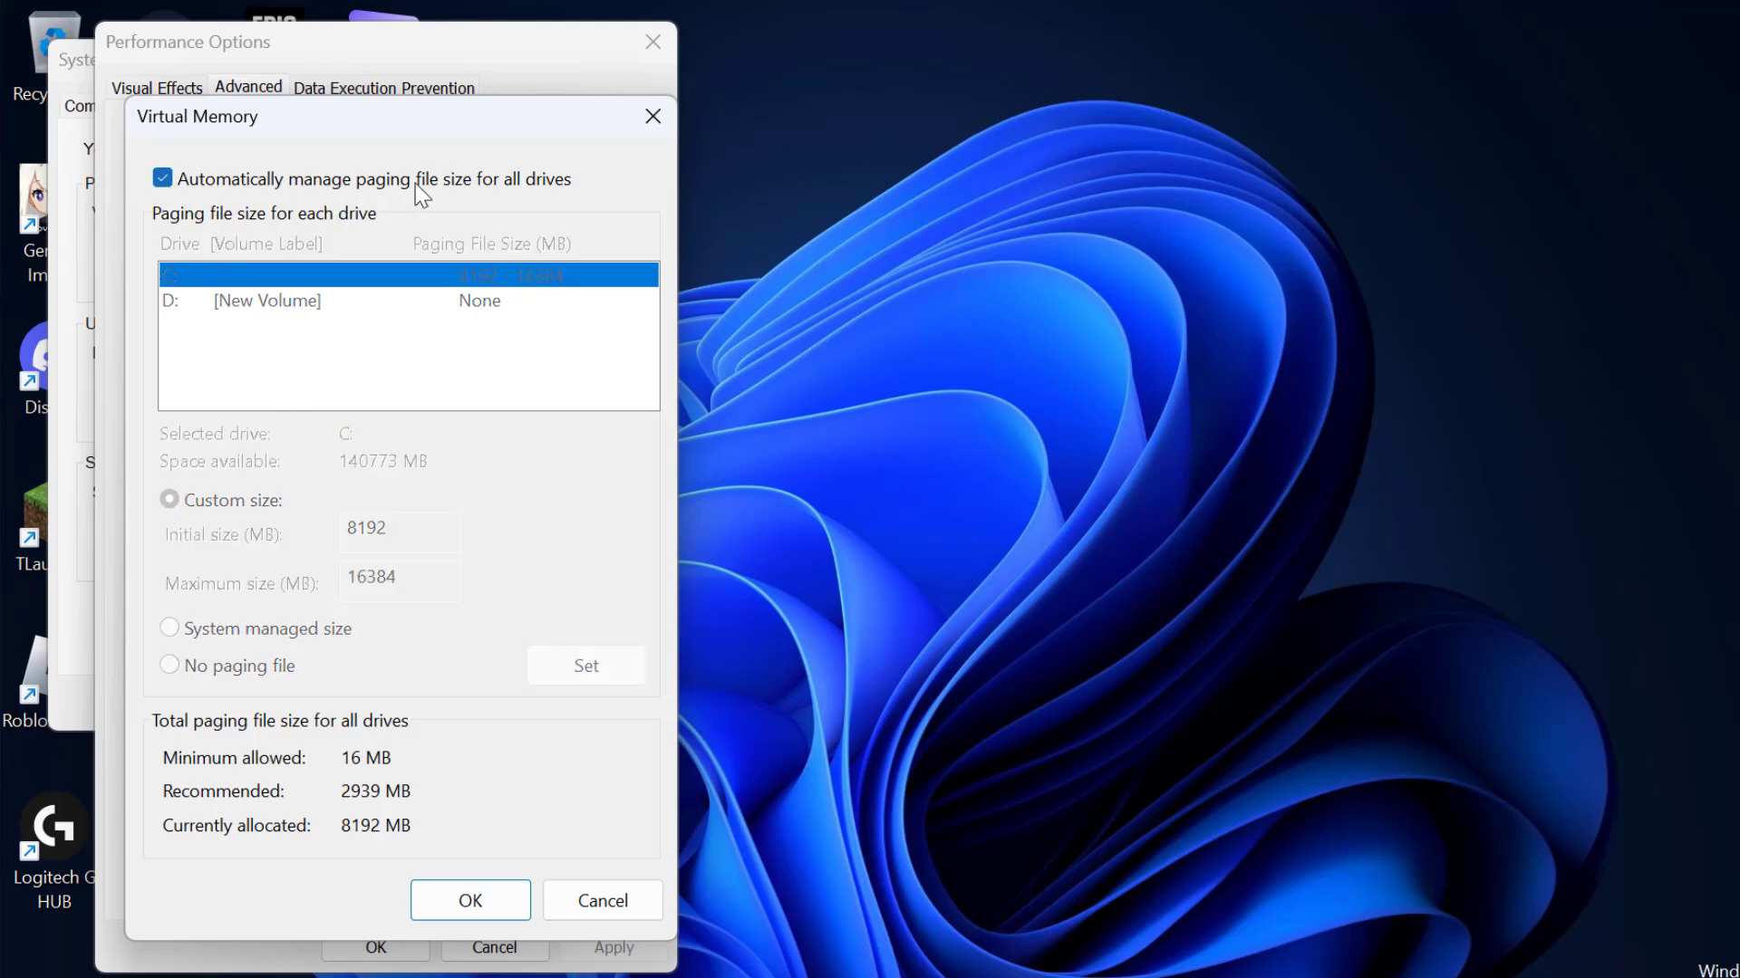
click(164, 179)
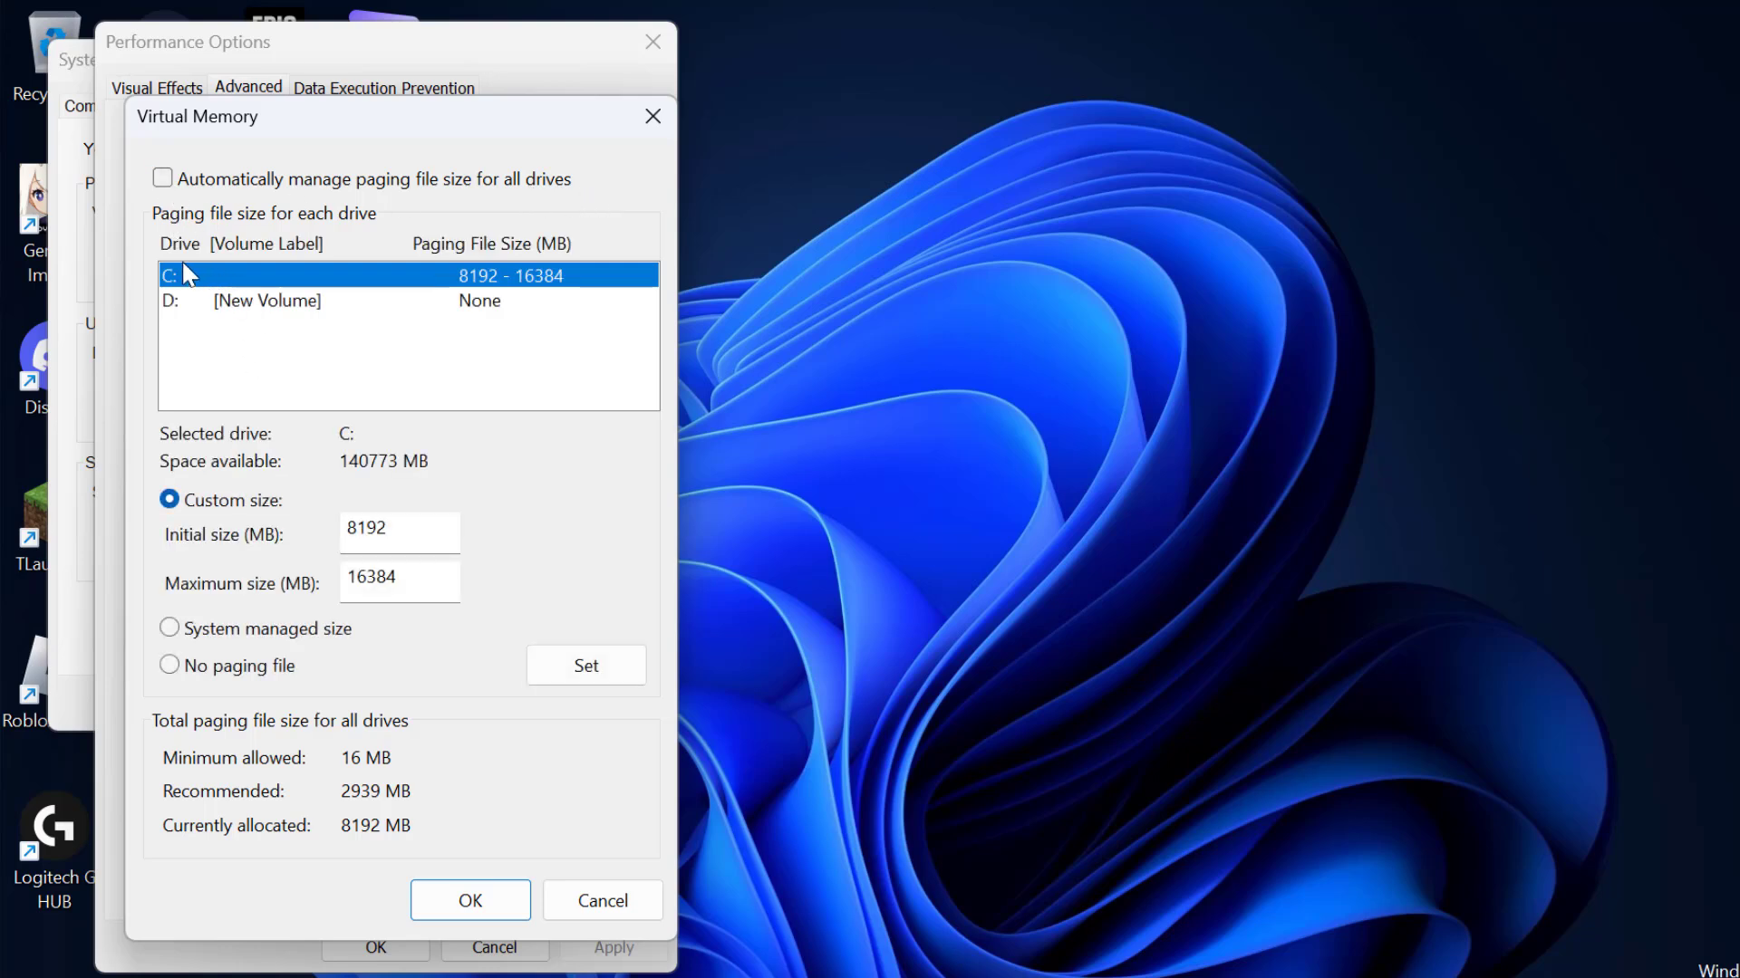
click(279, 303)
key(Up)
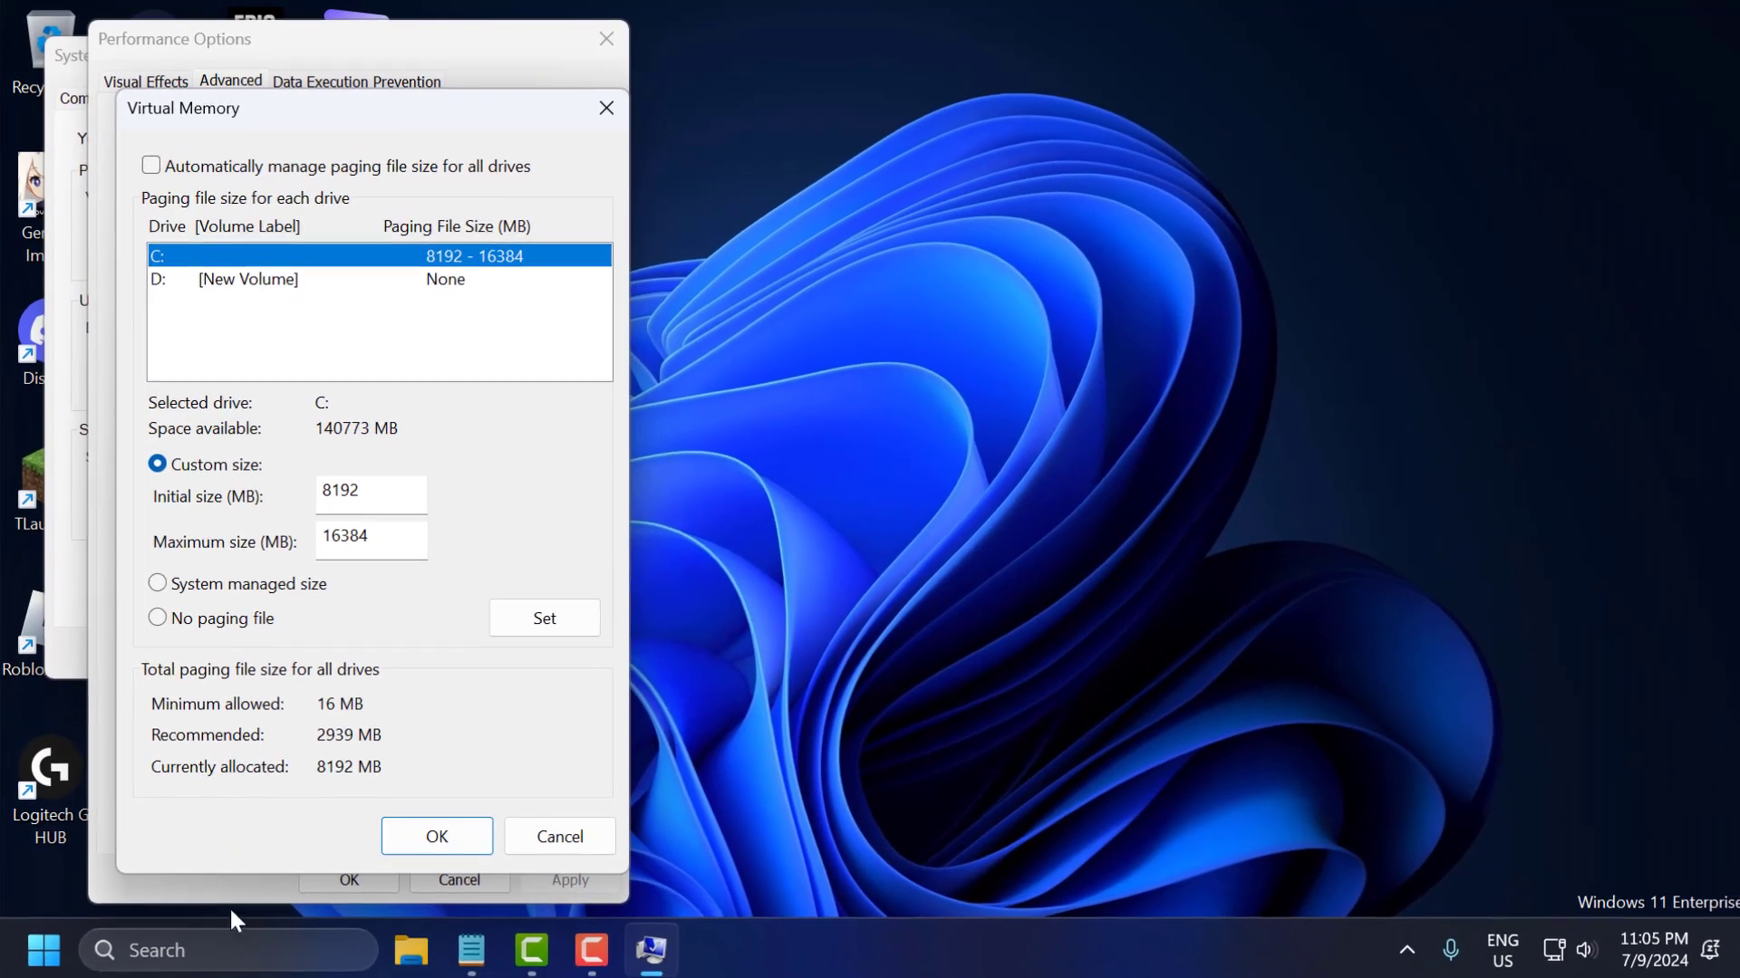
click(238, 946)
text(a)
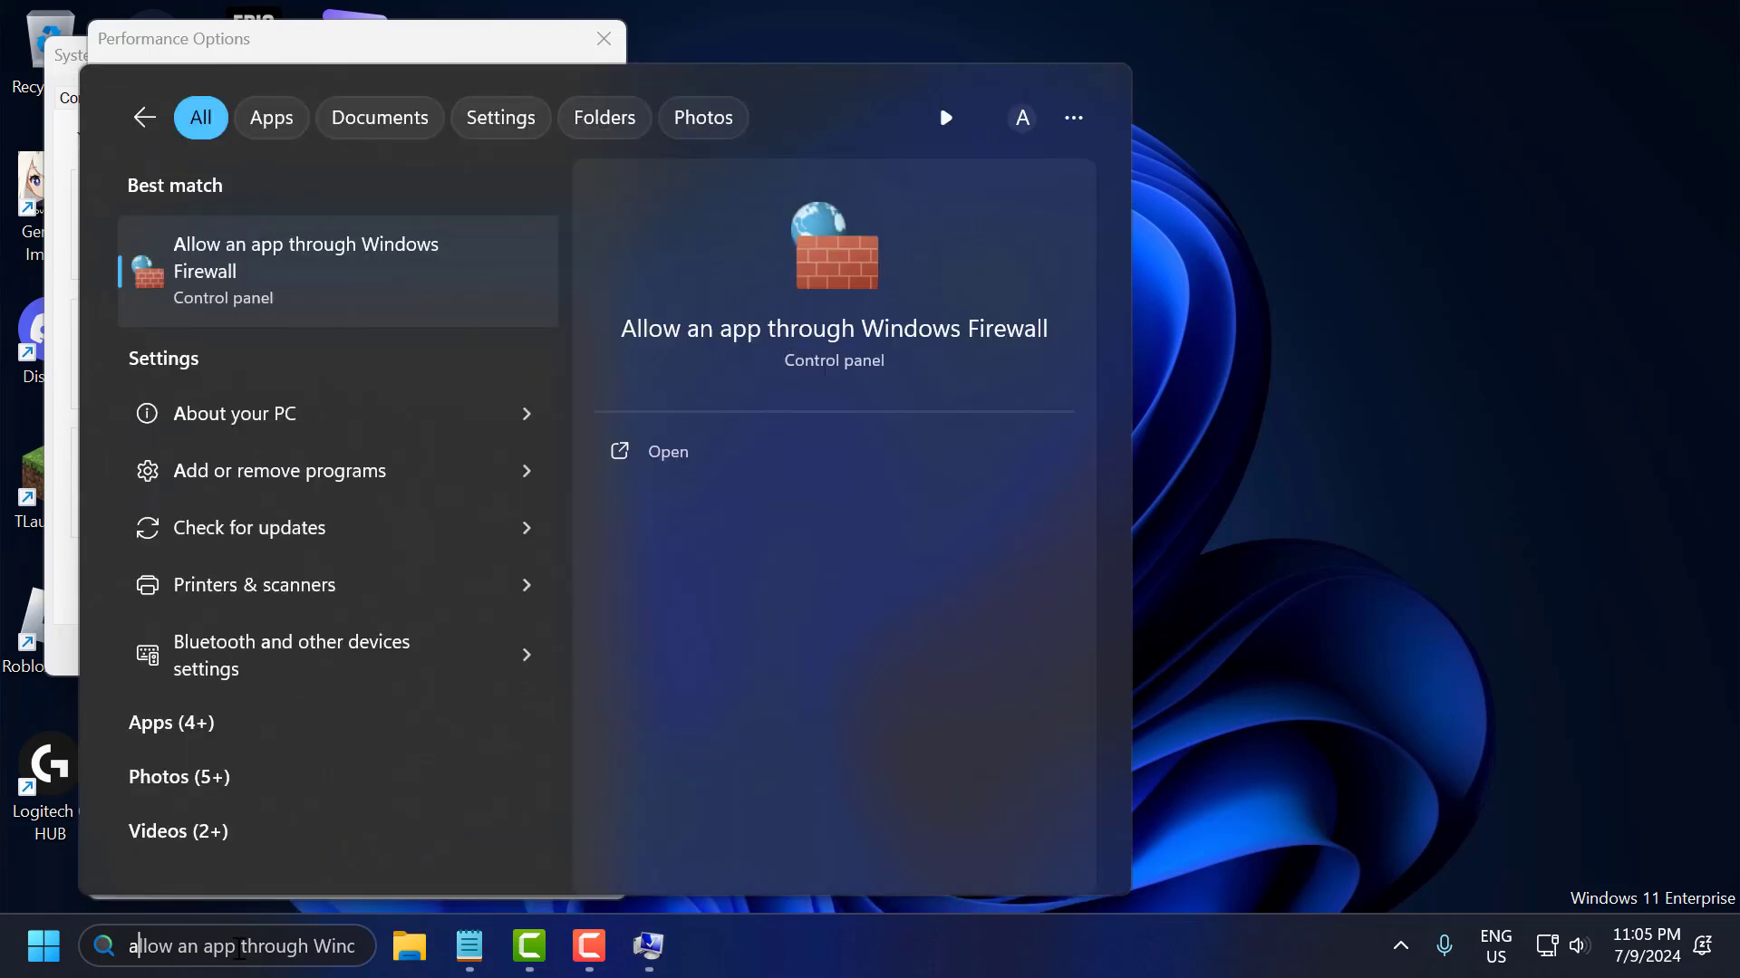
text(bout your PC)
click(316, 256)
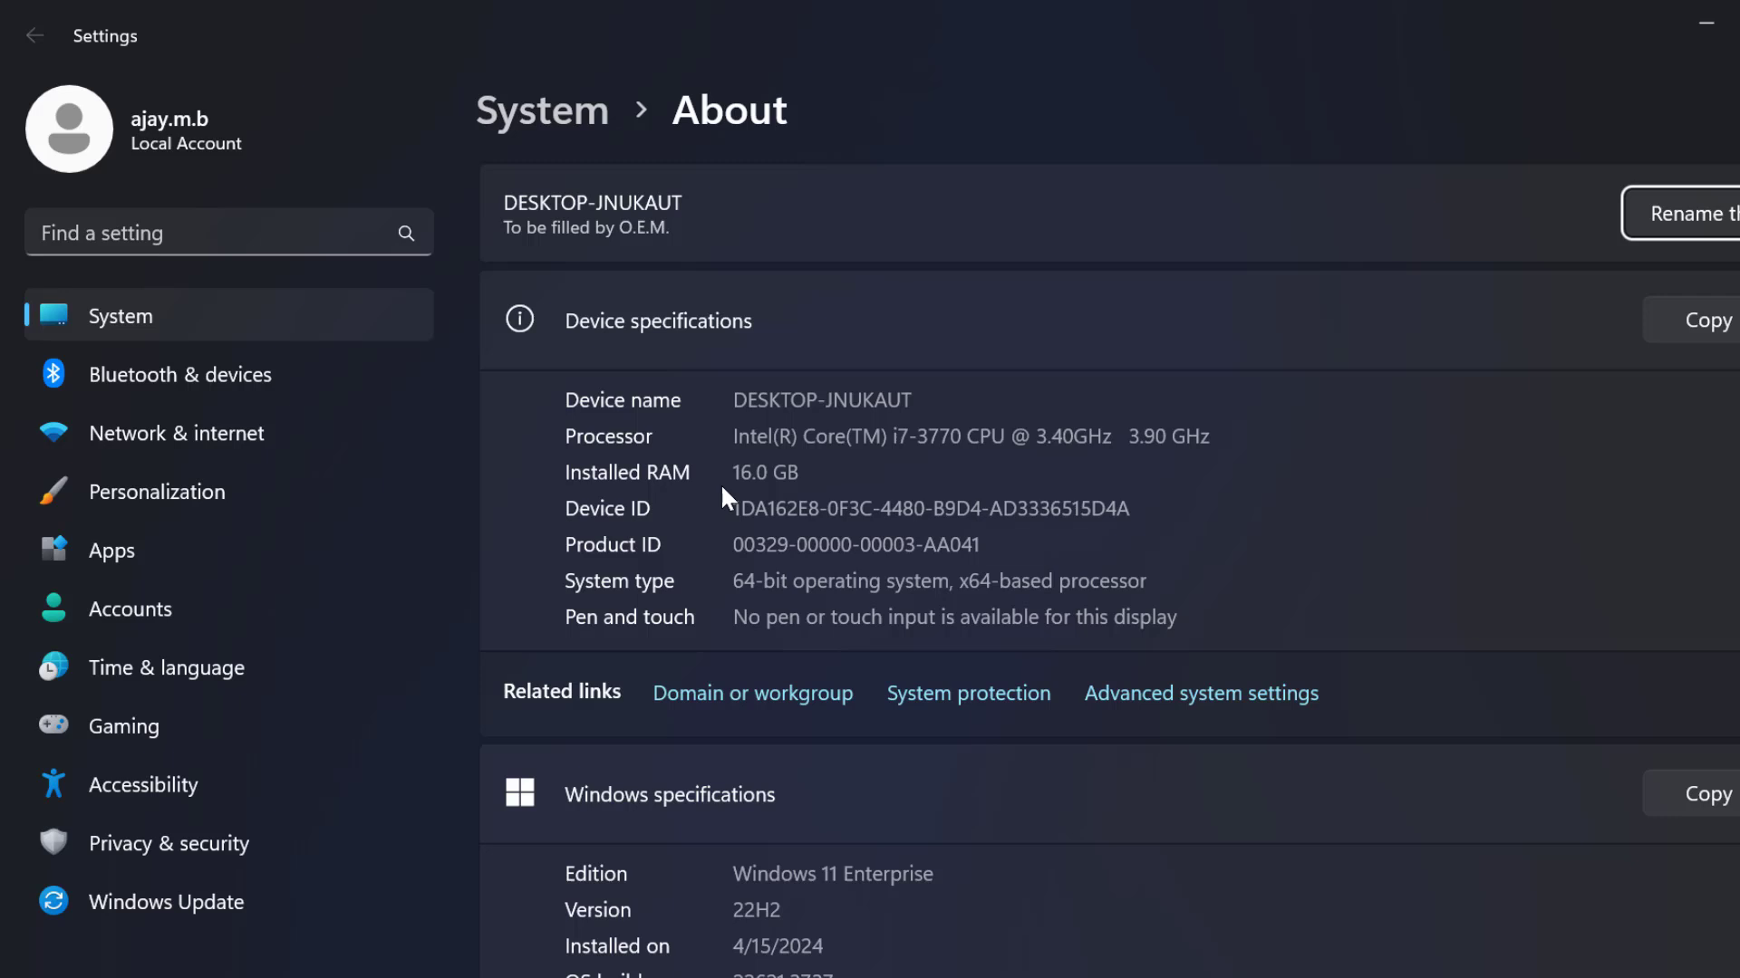
drag(806, 473, 660, 476)
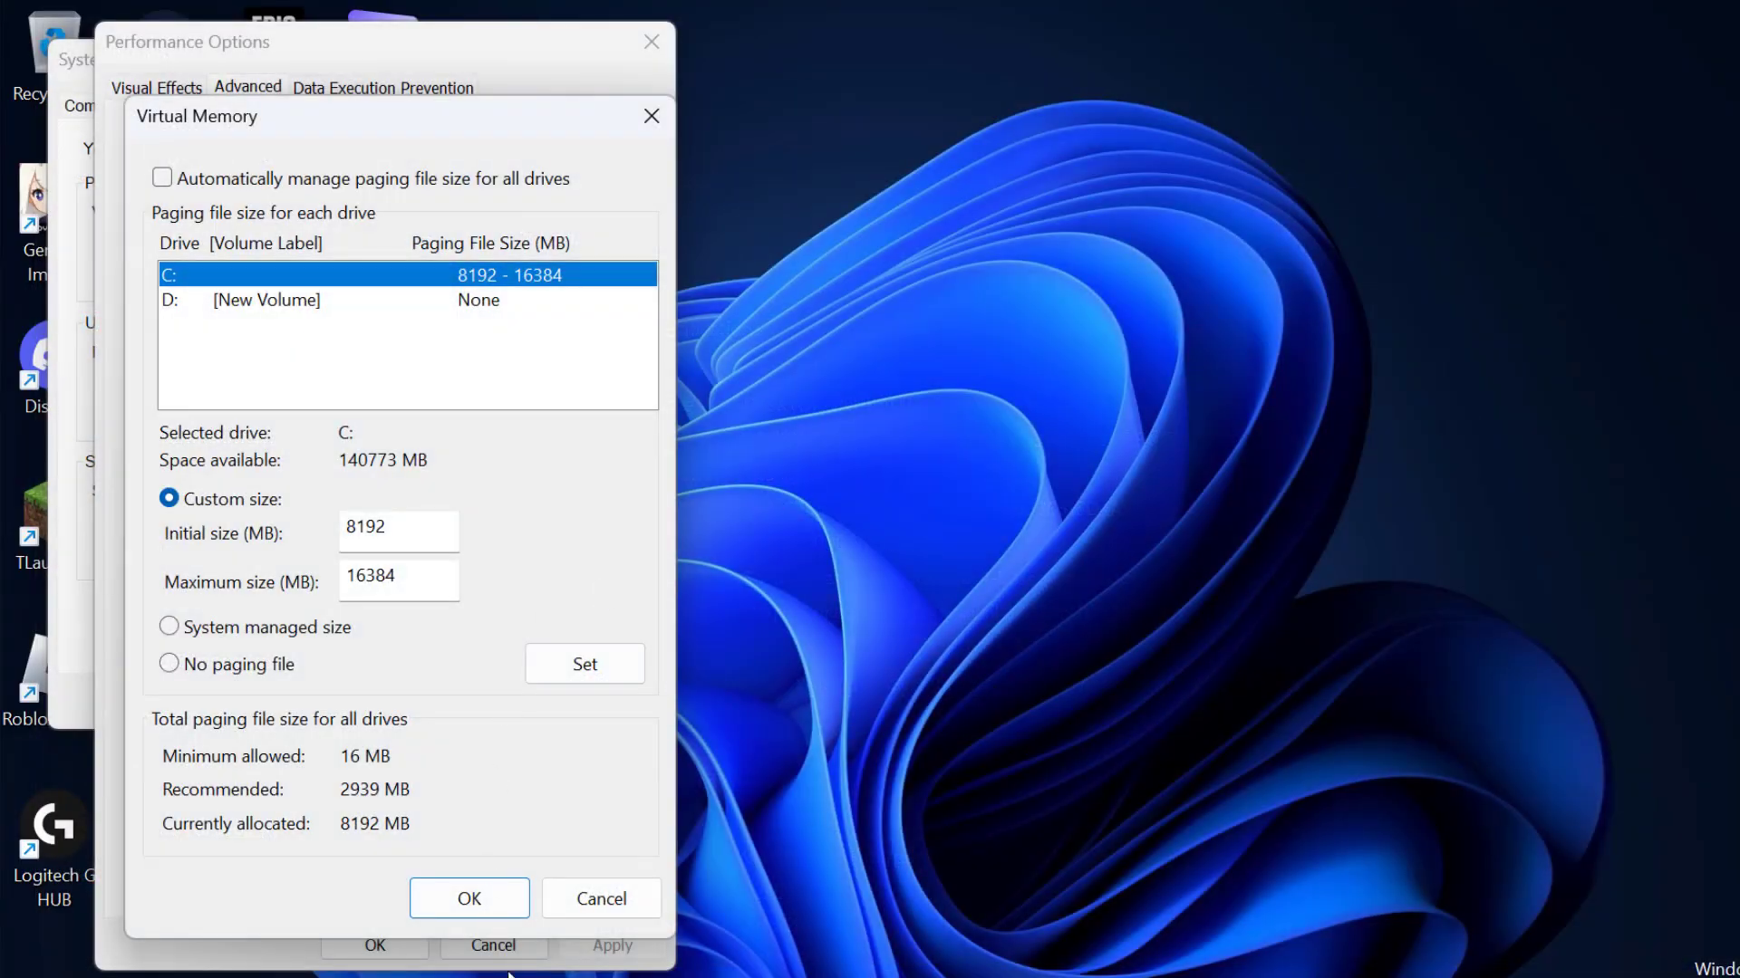
- Set drive C:'s custom paging file to 8192 MB initial and 16384 MB maximum, copied from the notes
key(alt+Tab)
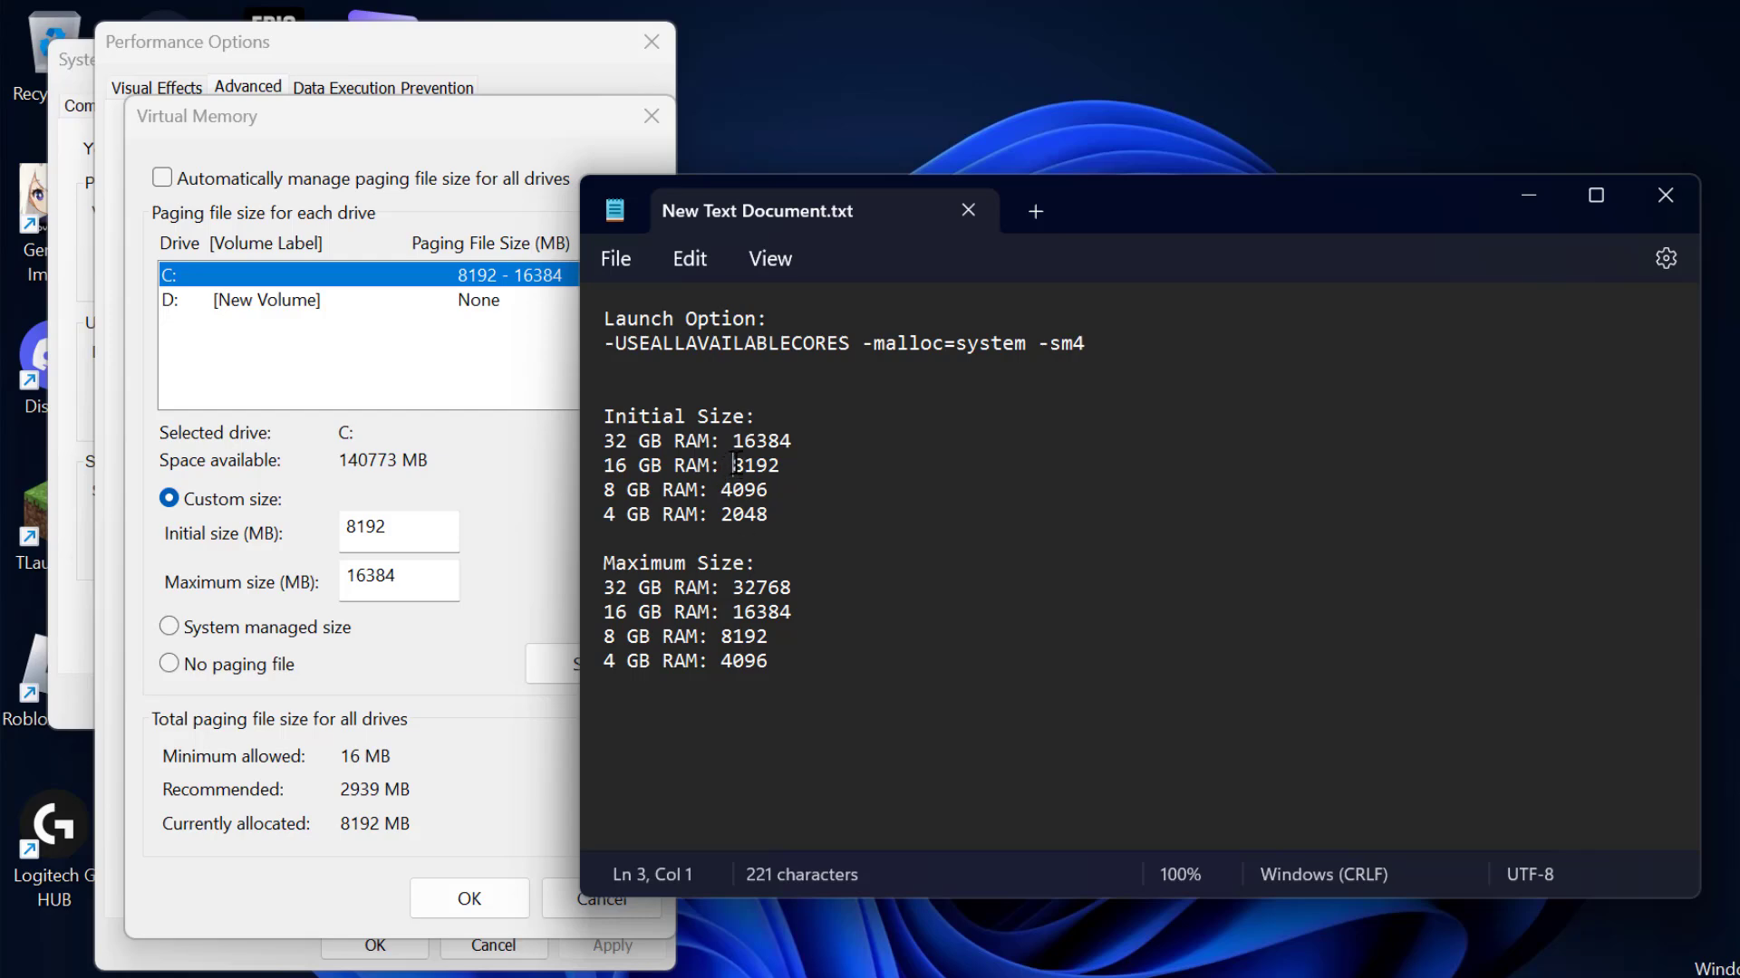
drag(735, 465, 786, 466)
key(ctrl+c)
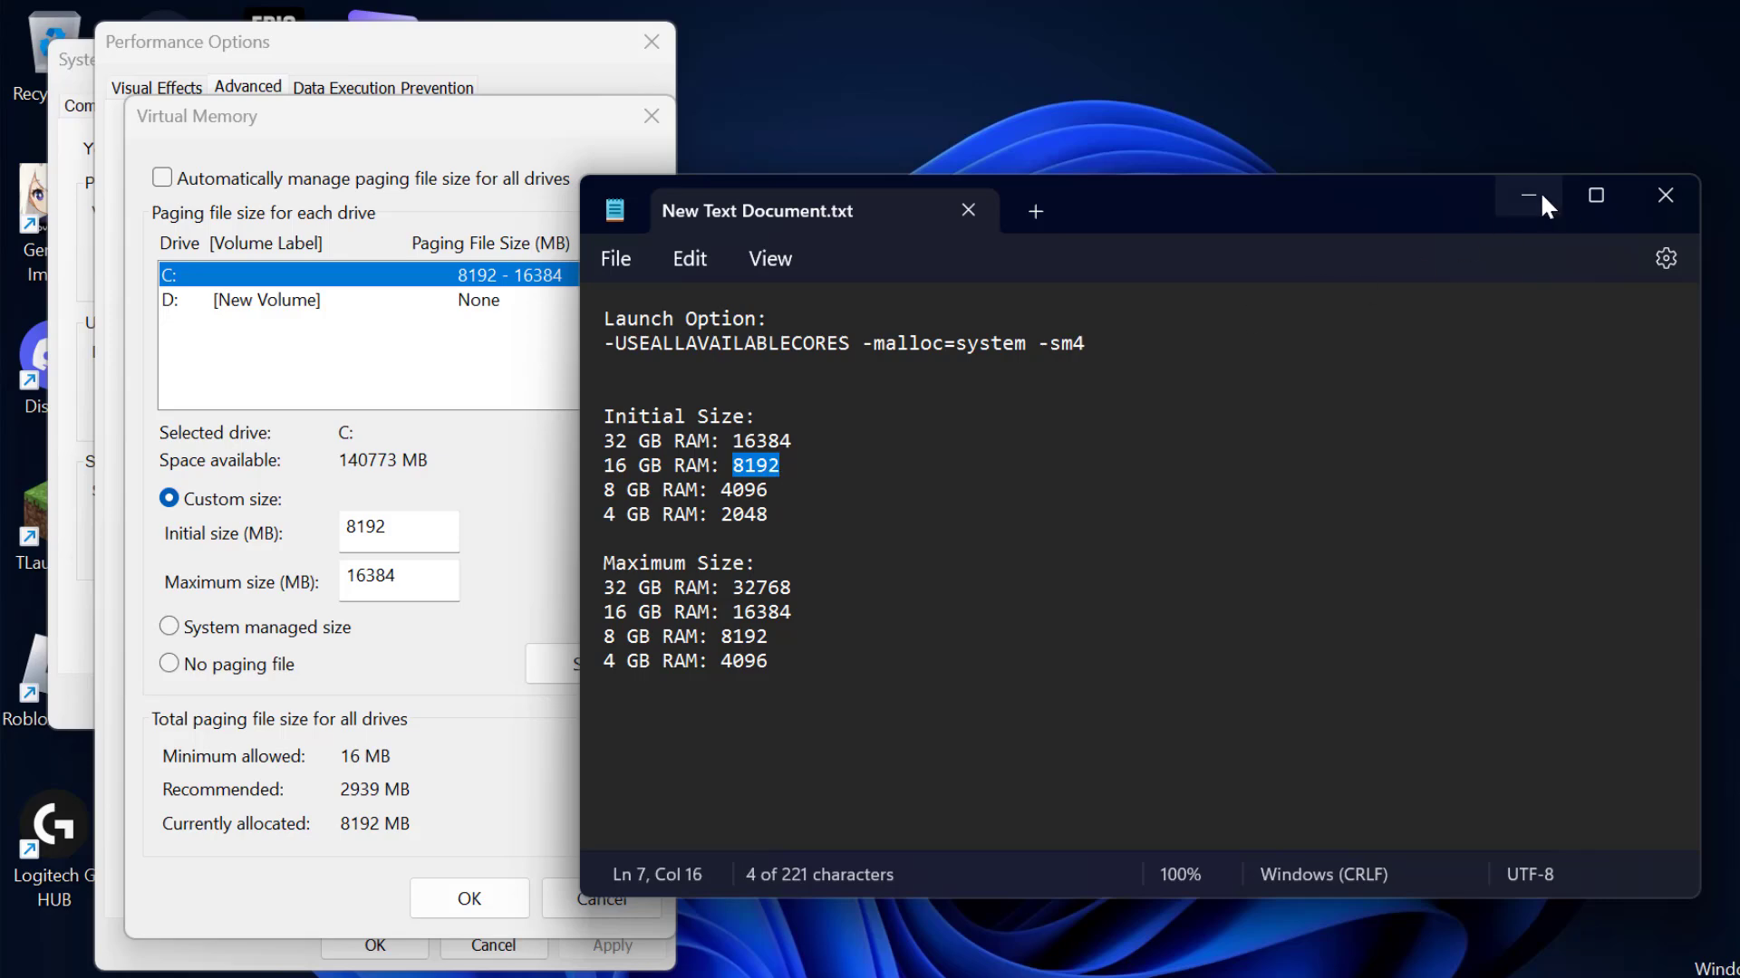
click(1544, 204)
drag(390, 530, 311, 555)
key(ctrl+v)
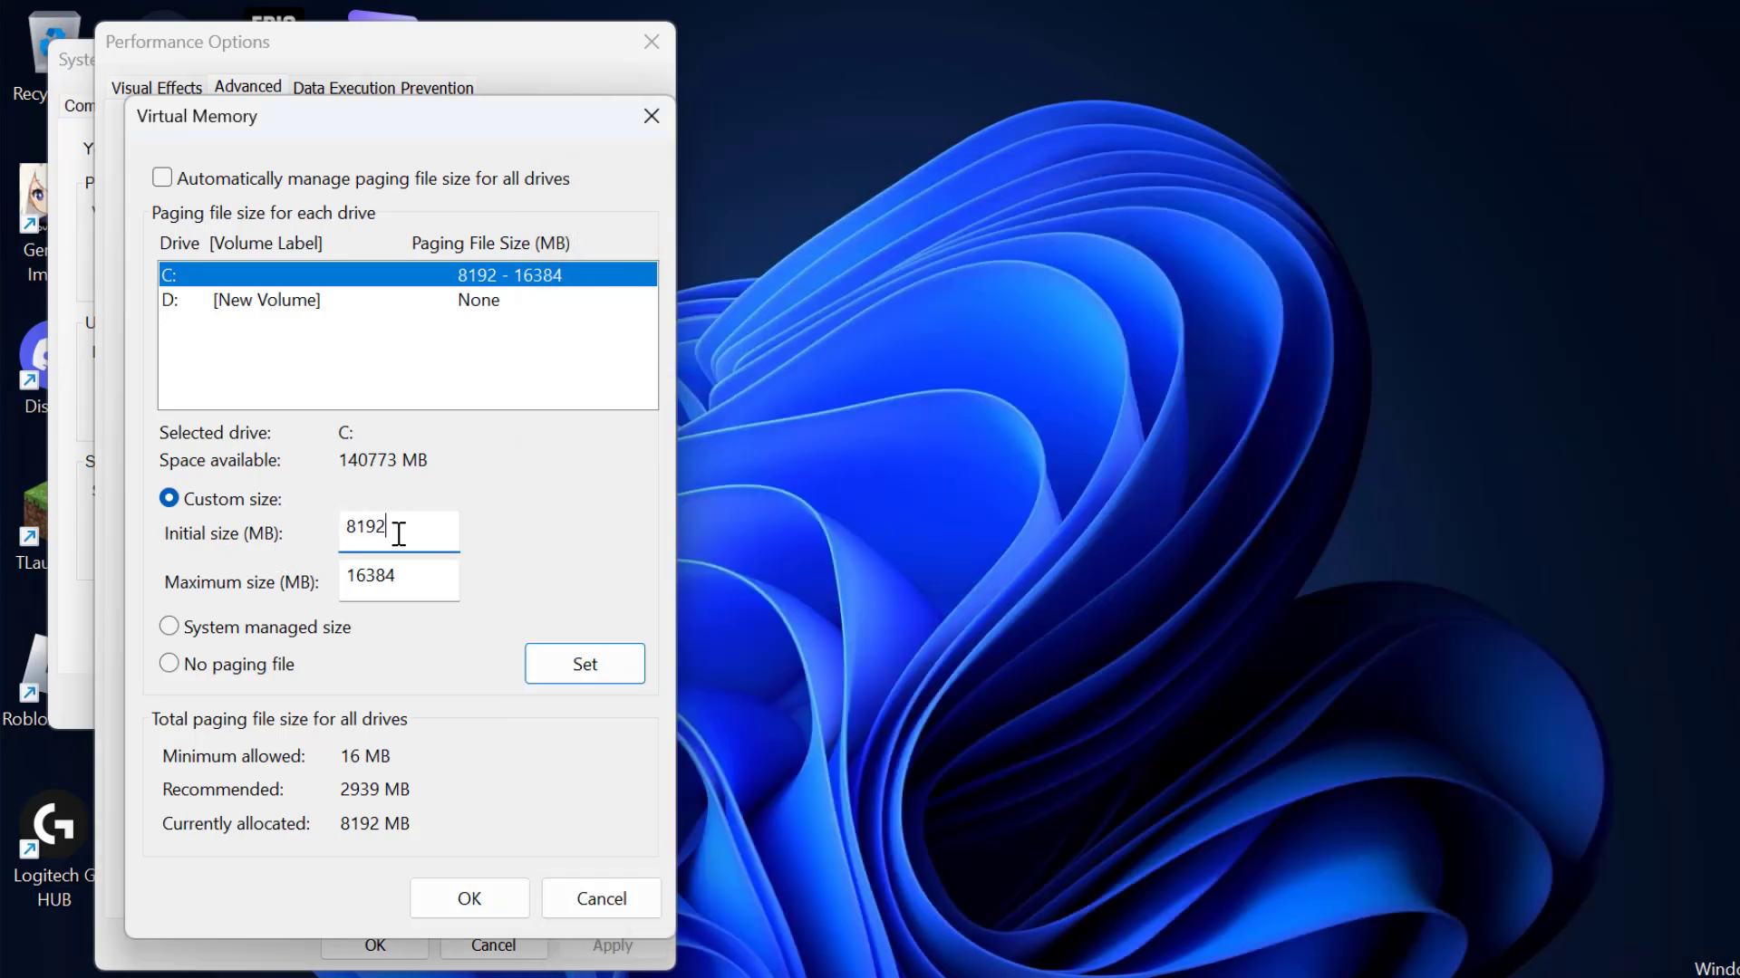
key(alt+Tab)
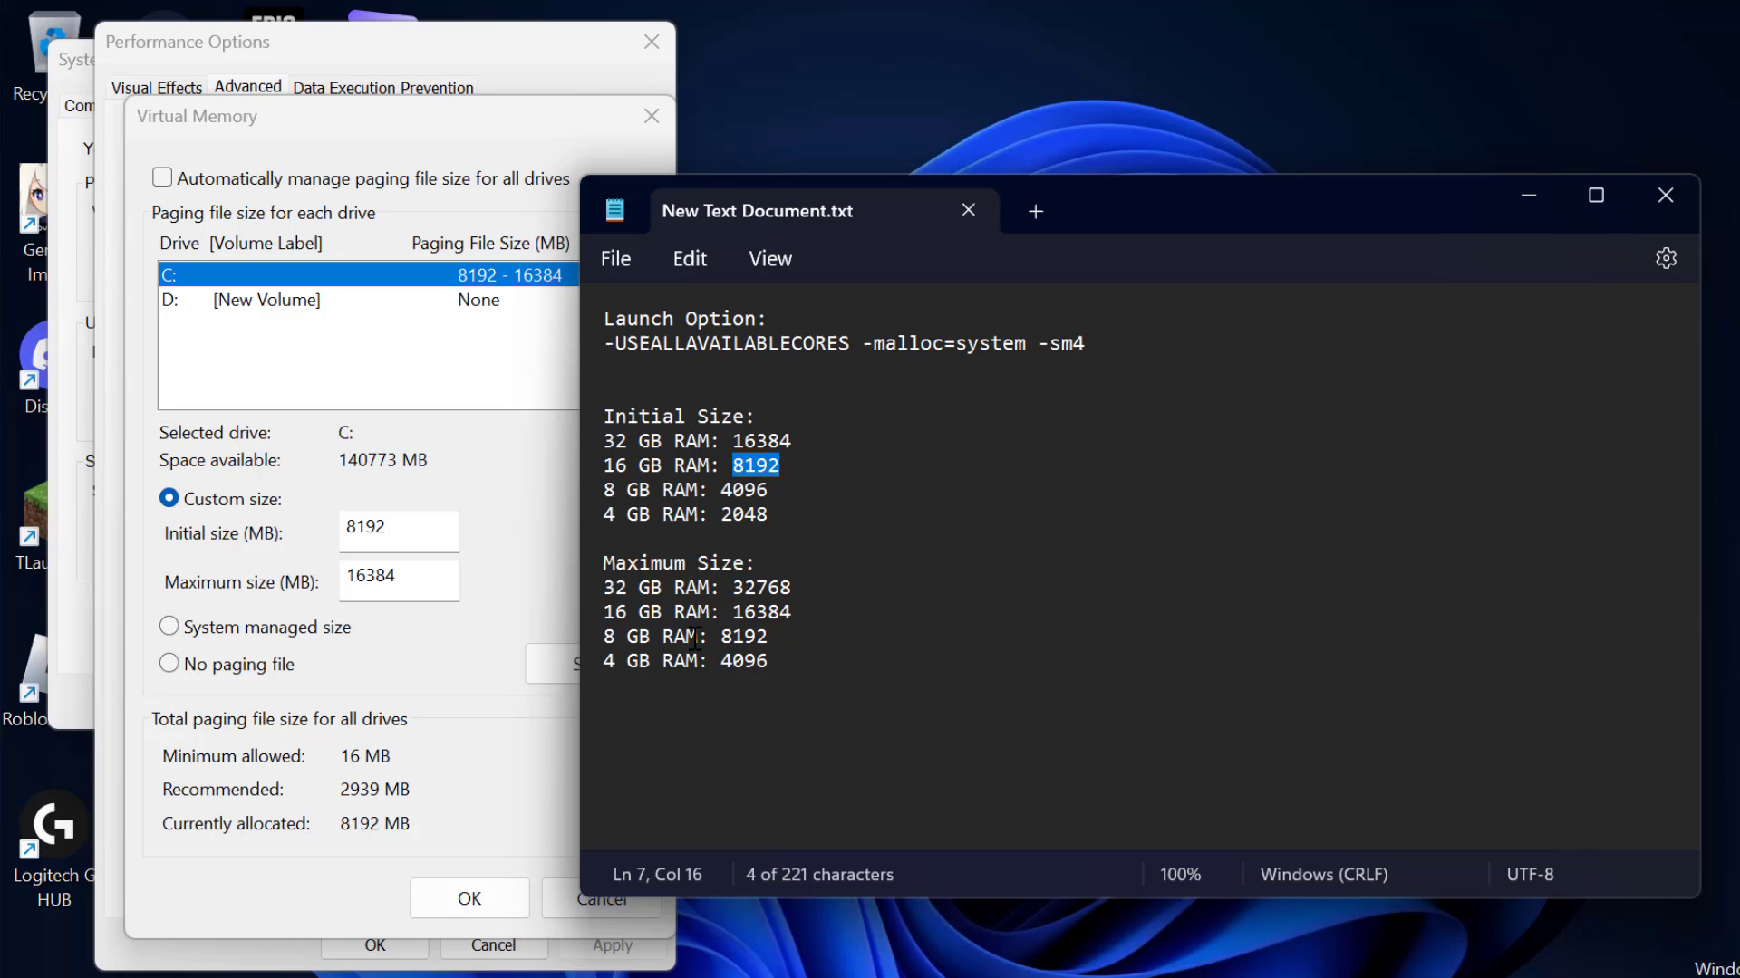
drag(732, 612, 797, 613)
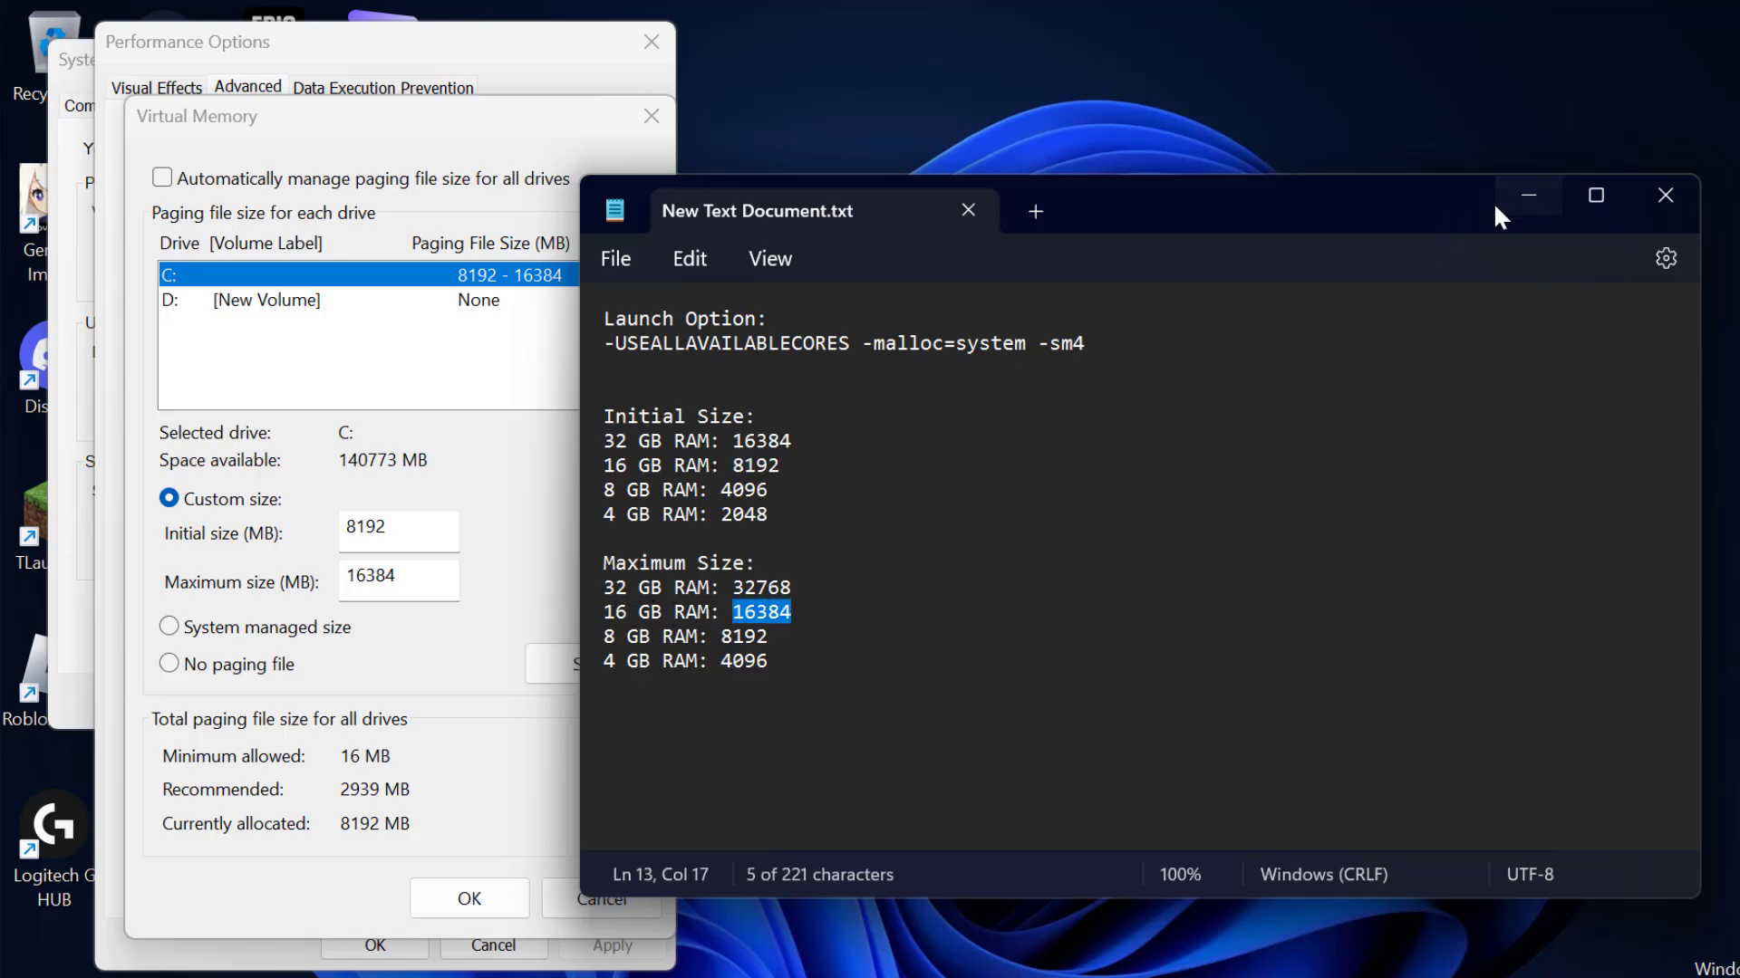
click(1529, 196)
drag(415, 578, 291, 579)
text(16384)
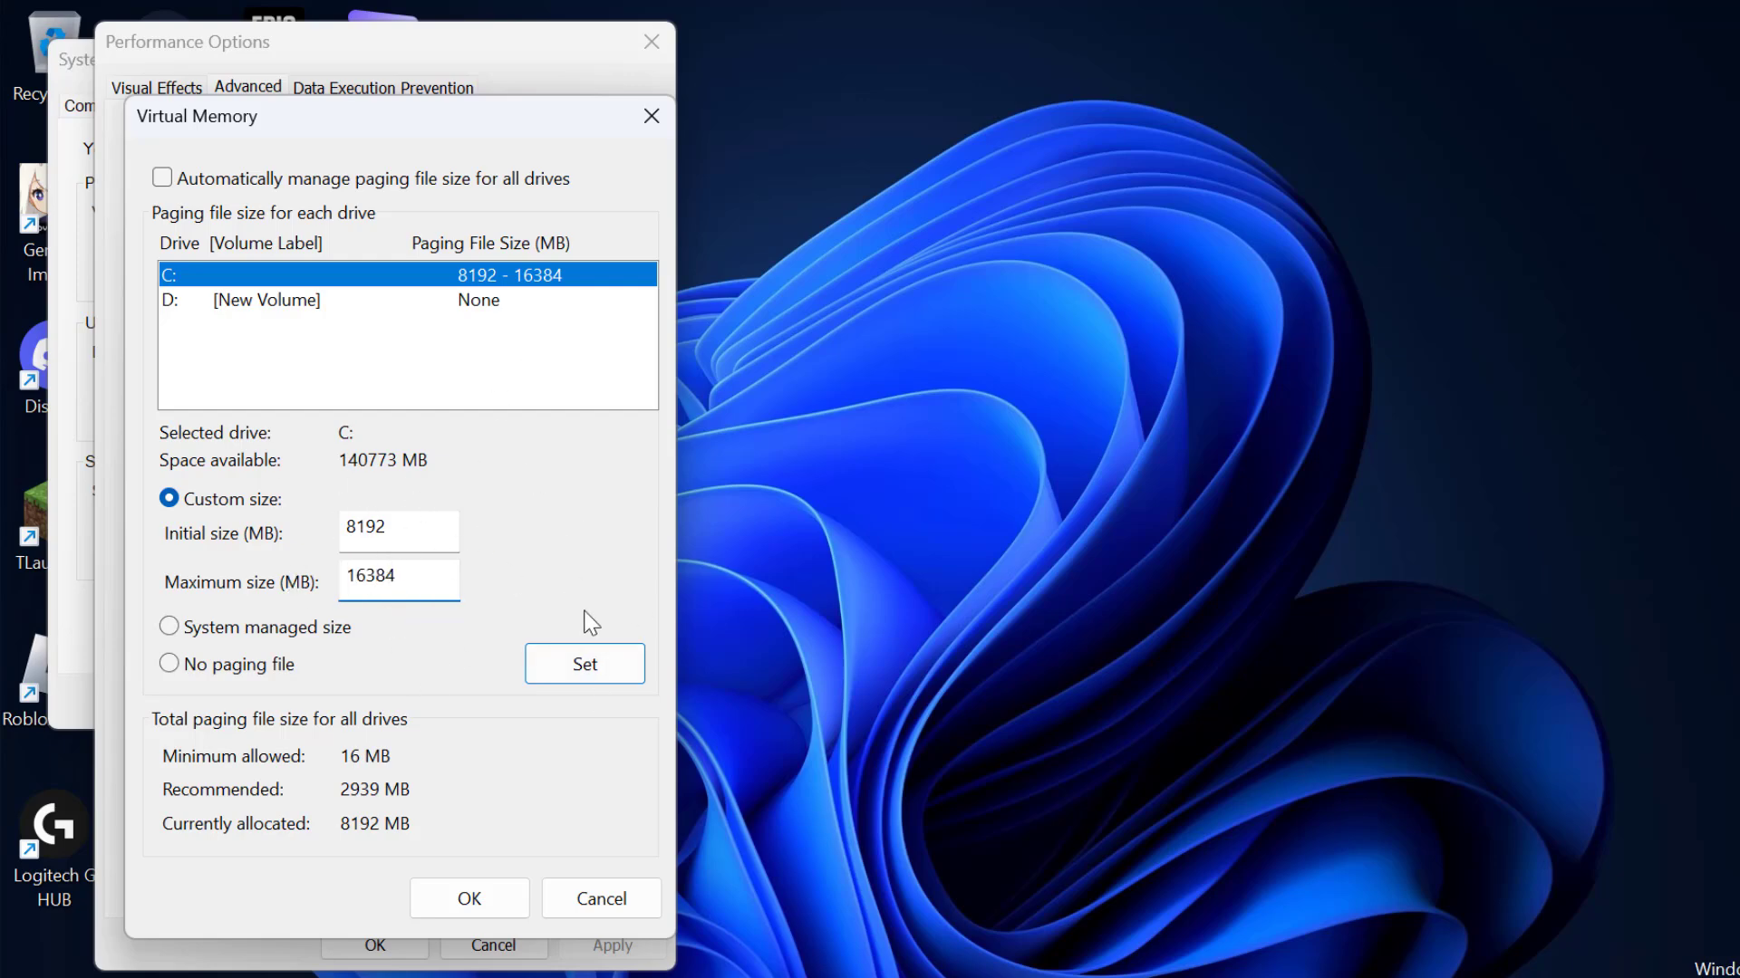
click(578, 672)
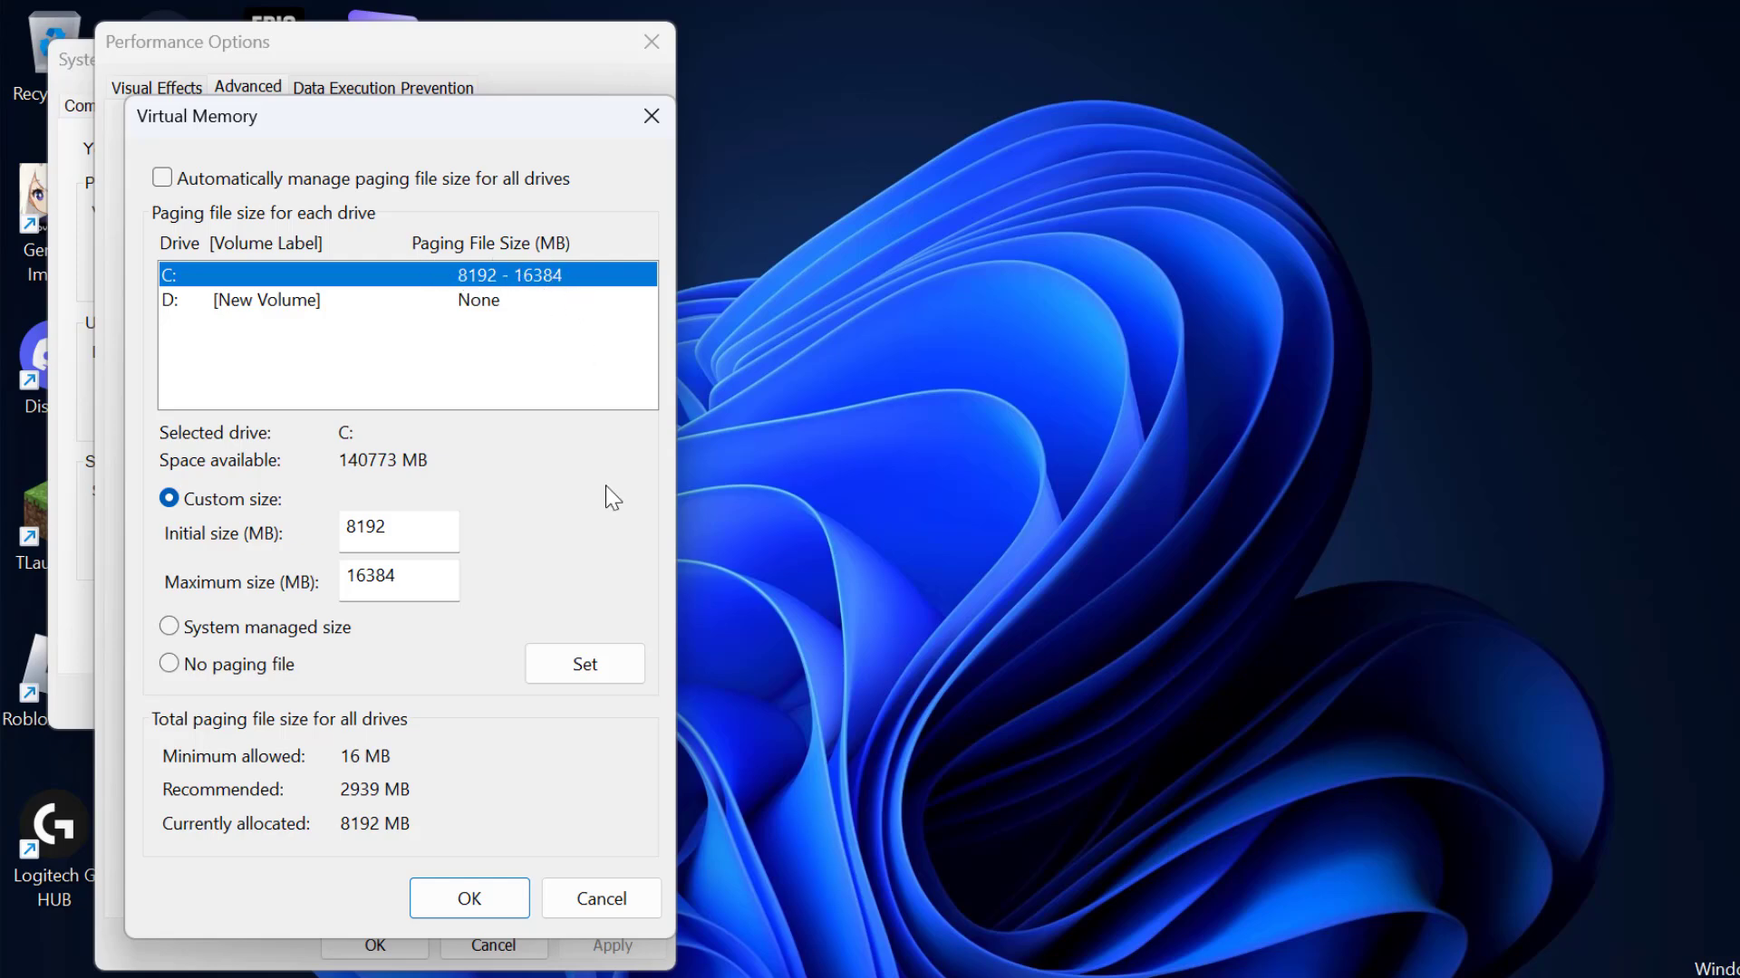
- Confirm and close the Virtual Memory, Performance Options and System Properties dialogs
click(489, 895)
click(378, 945)
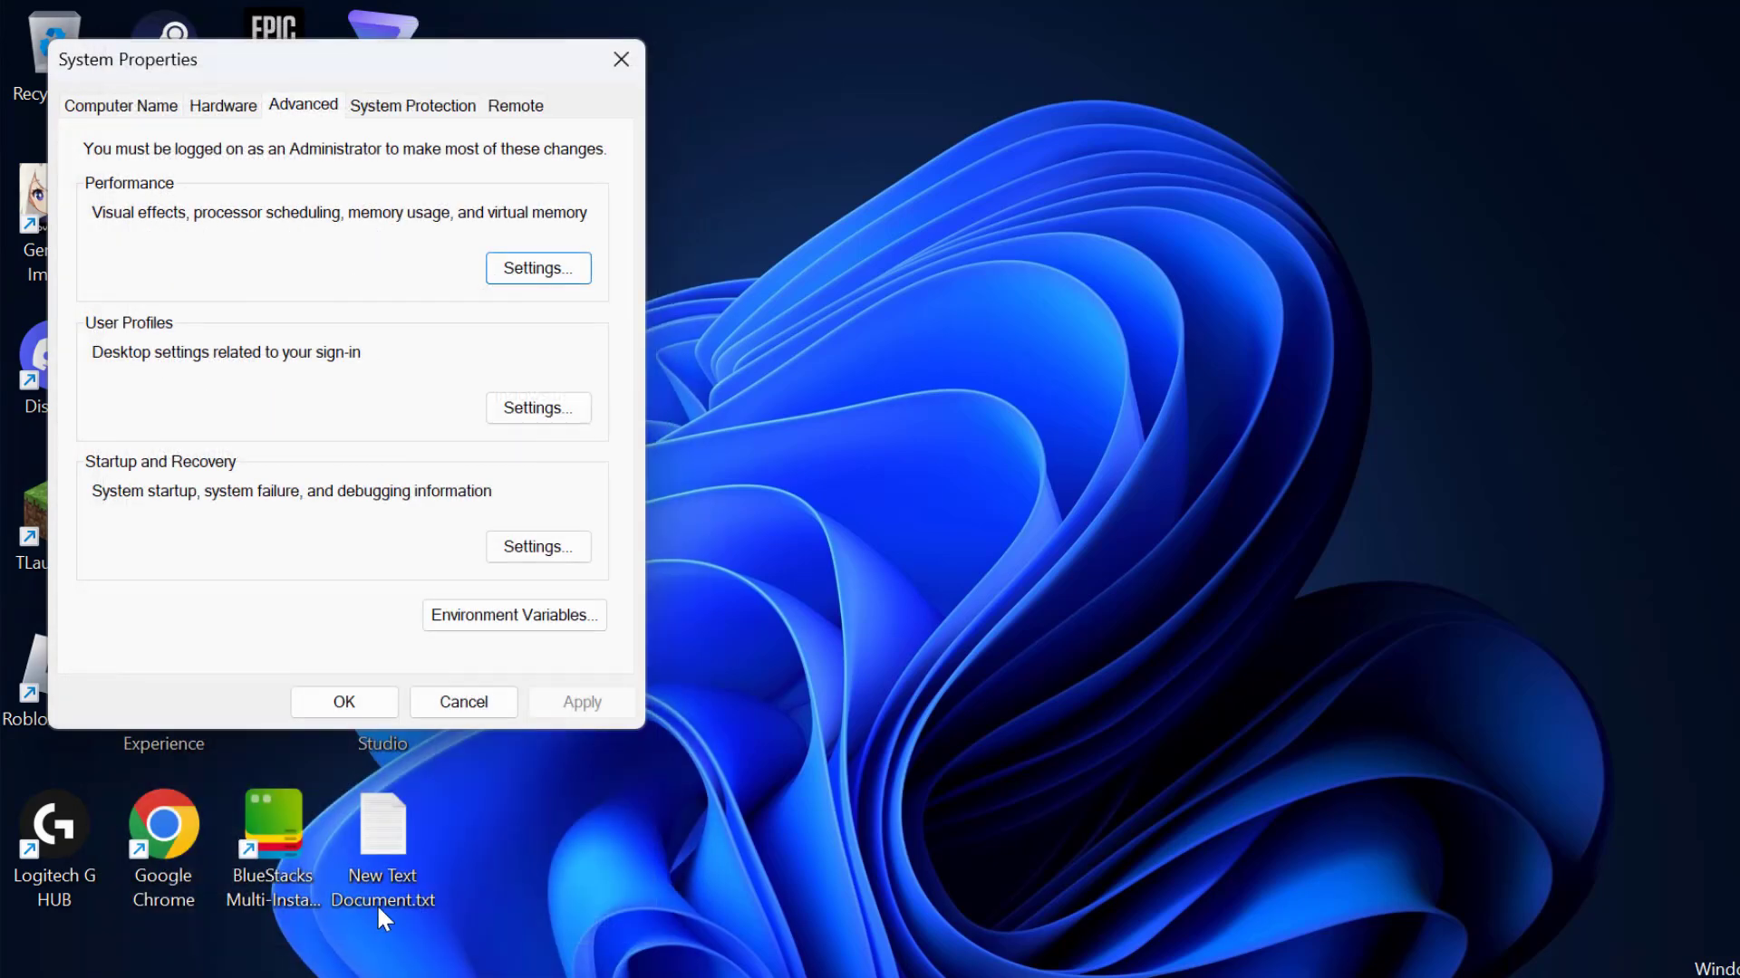
click(332, 712)
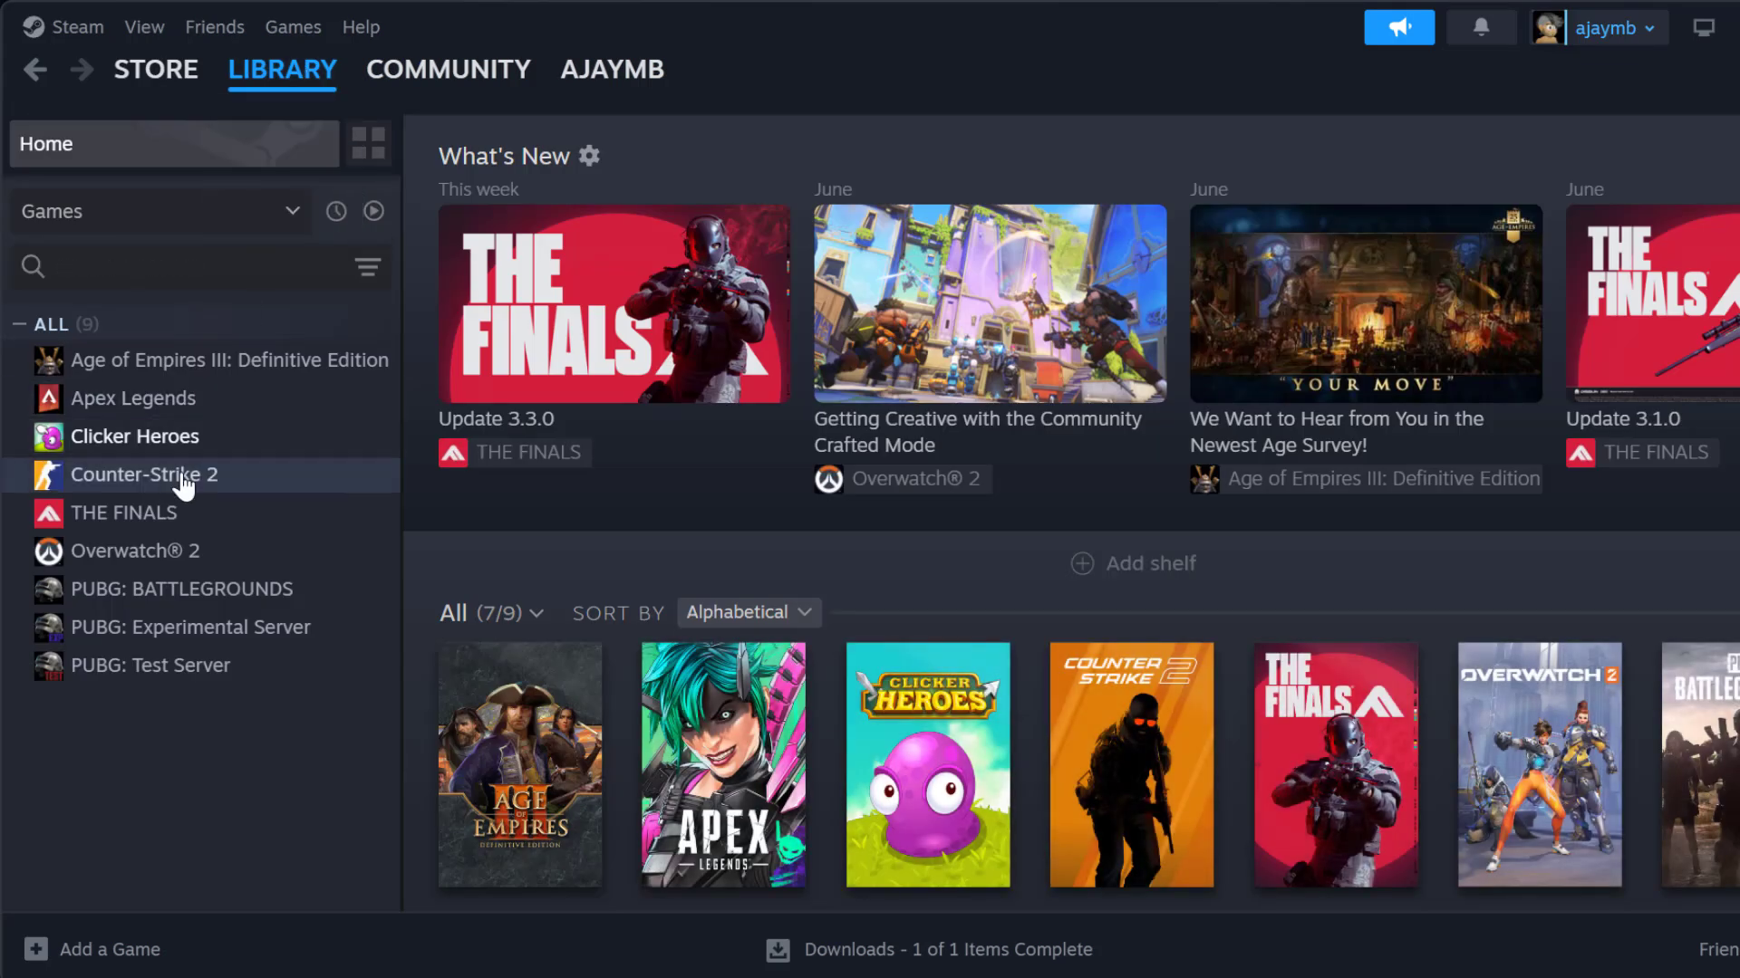
- Replace Clicker Heroes' Steam launch options with -USEALLAVAILABLECORES -malloc=system -sm4 from the notes
right_click(138, 436)
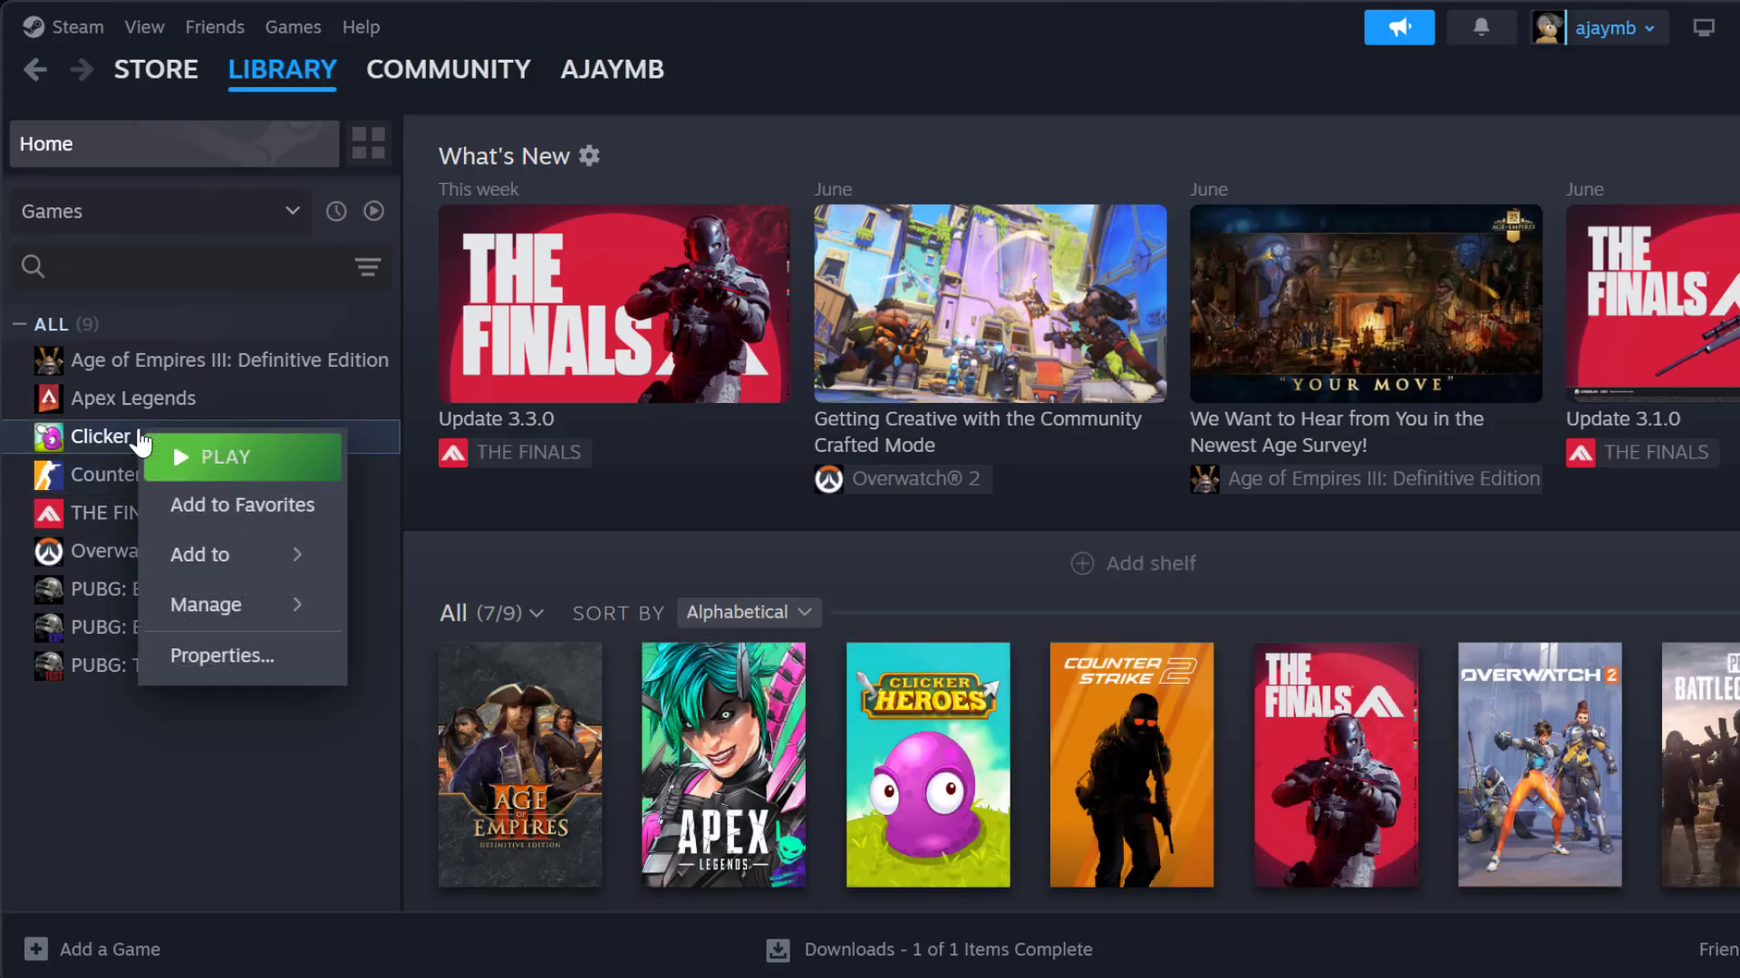
click(237, 659)
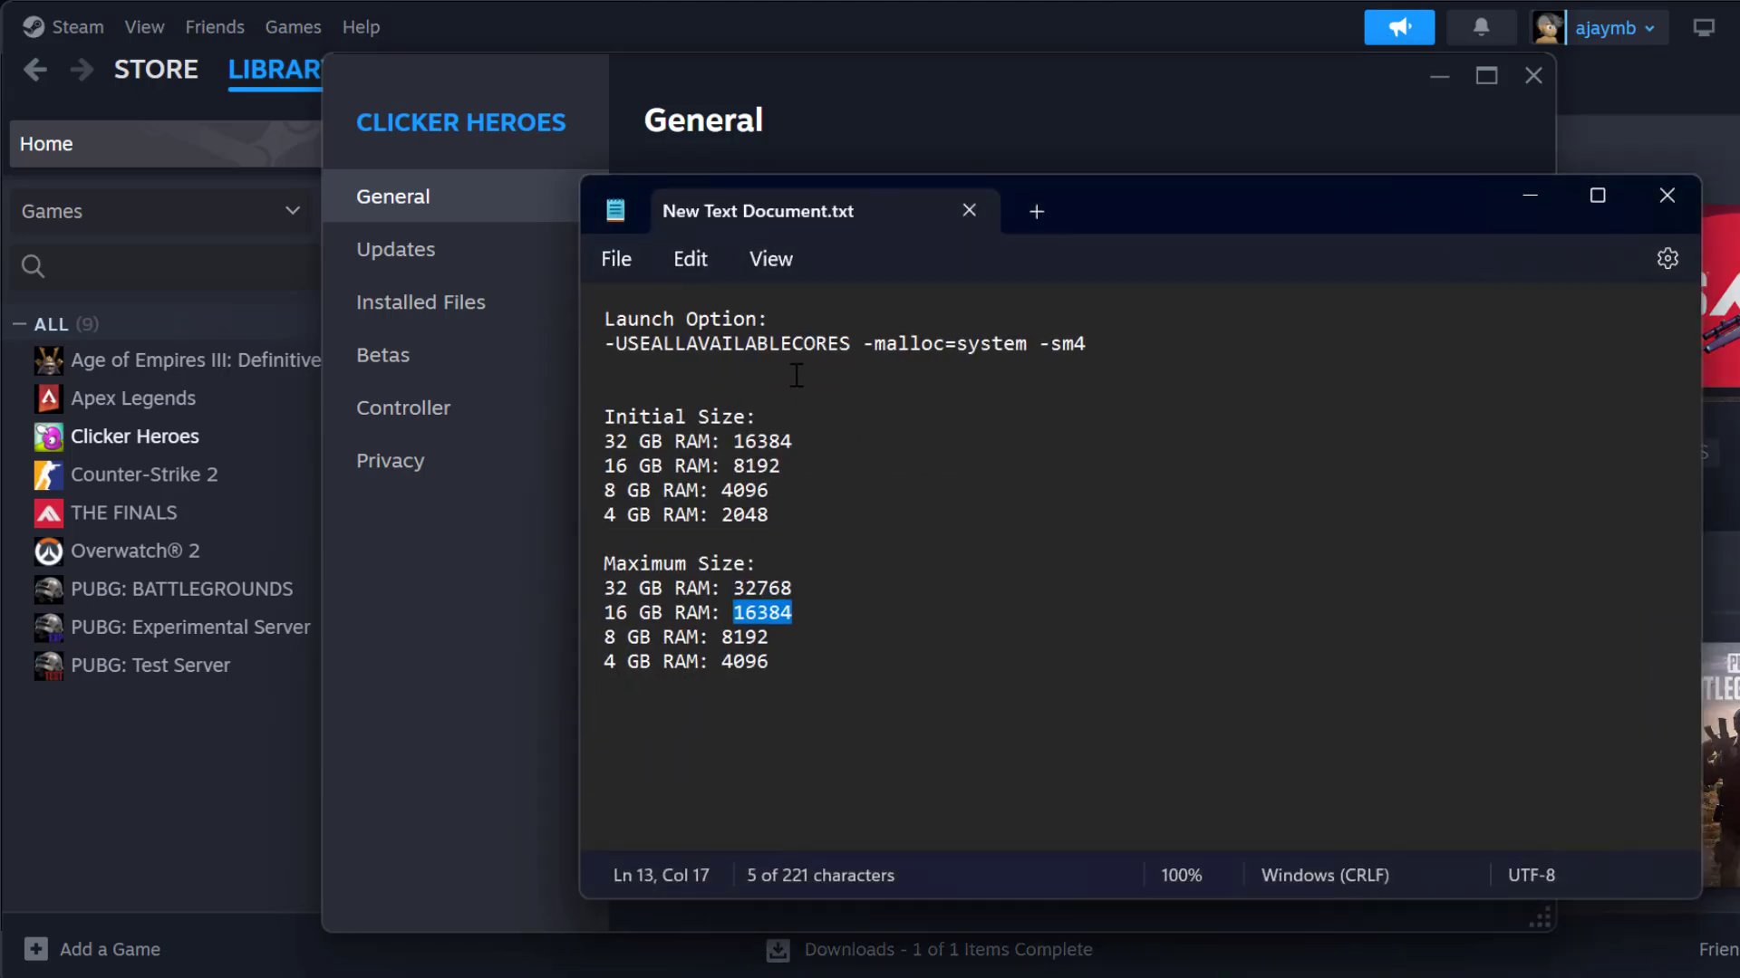
click(774, 358)
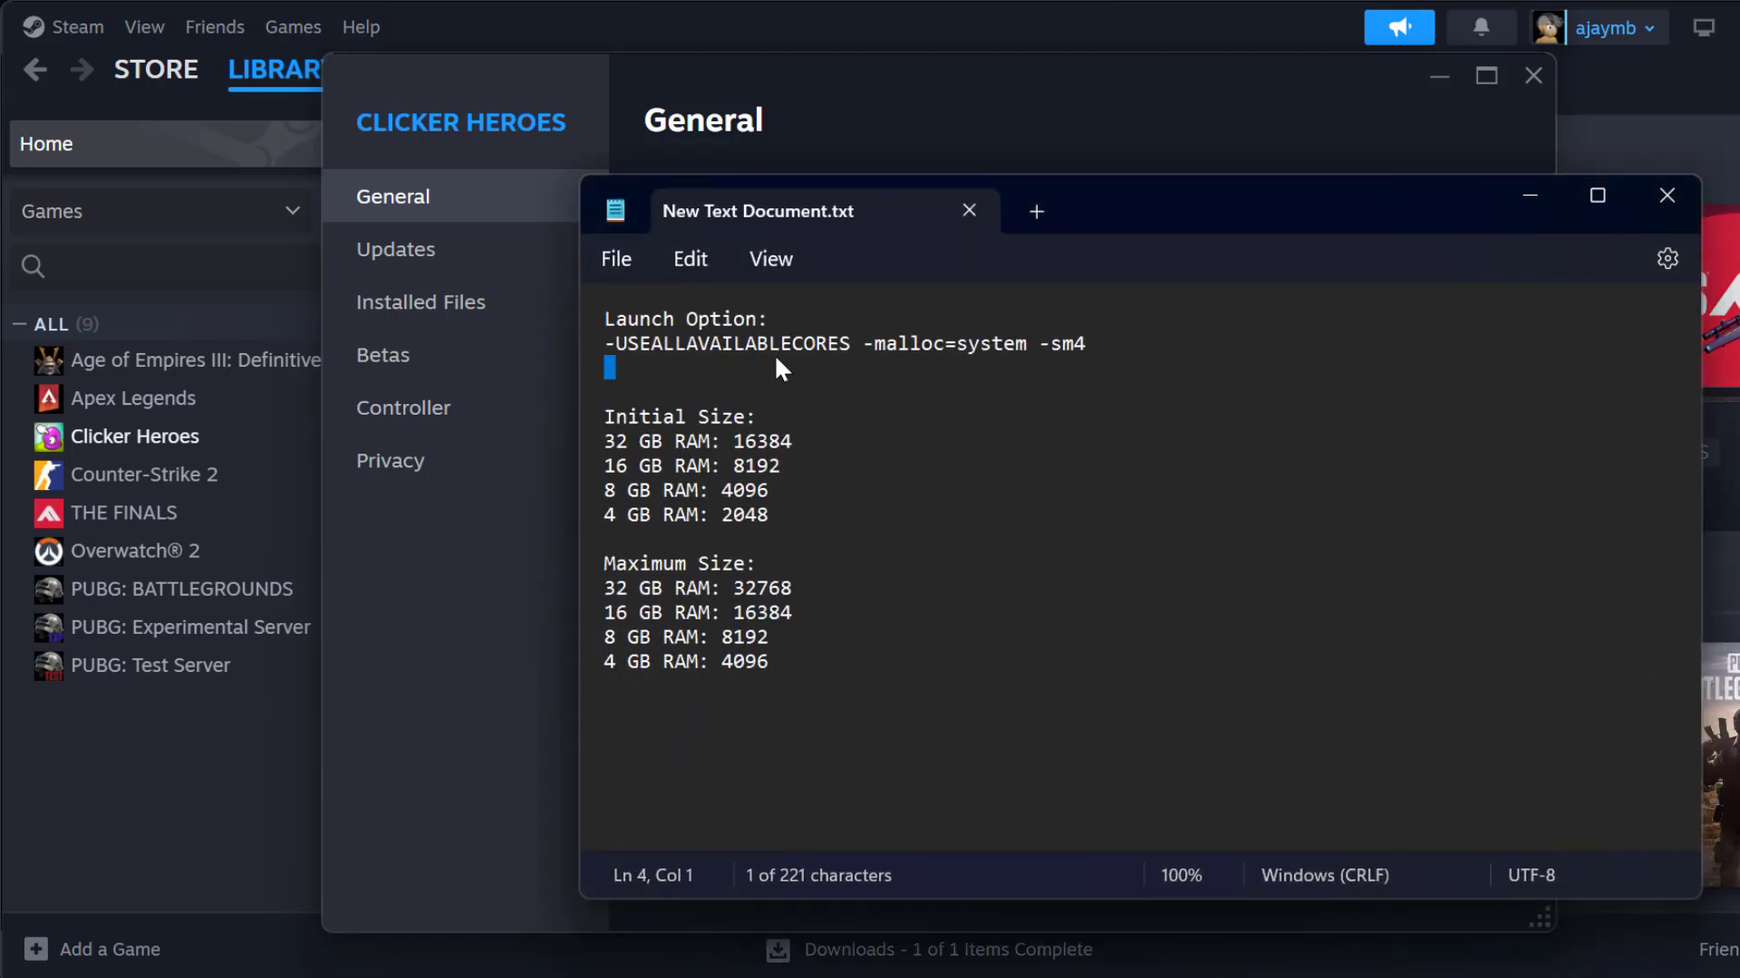
triple_click(772, 346)
key(ctrl+c)
click(1529, 194)
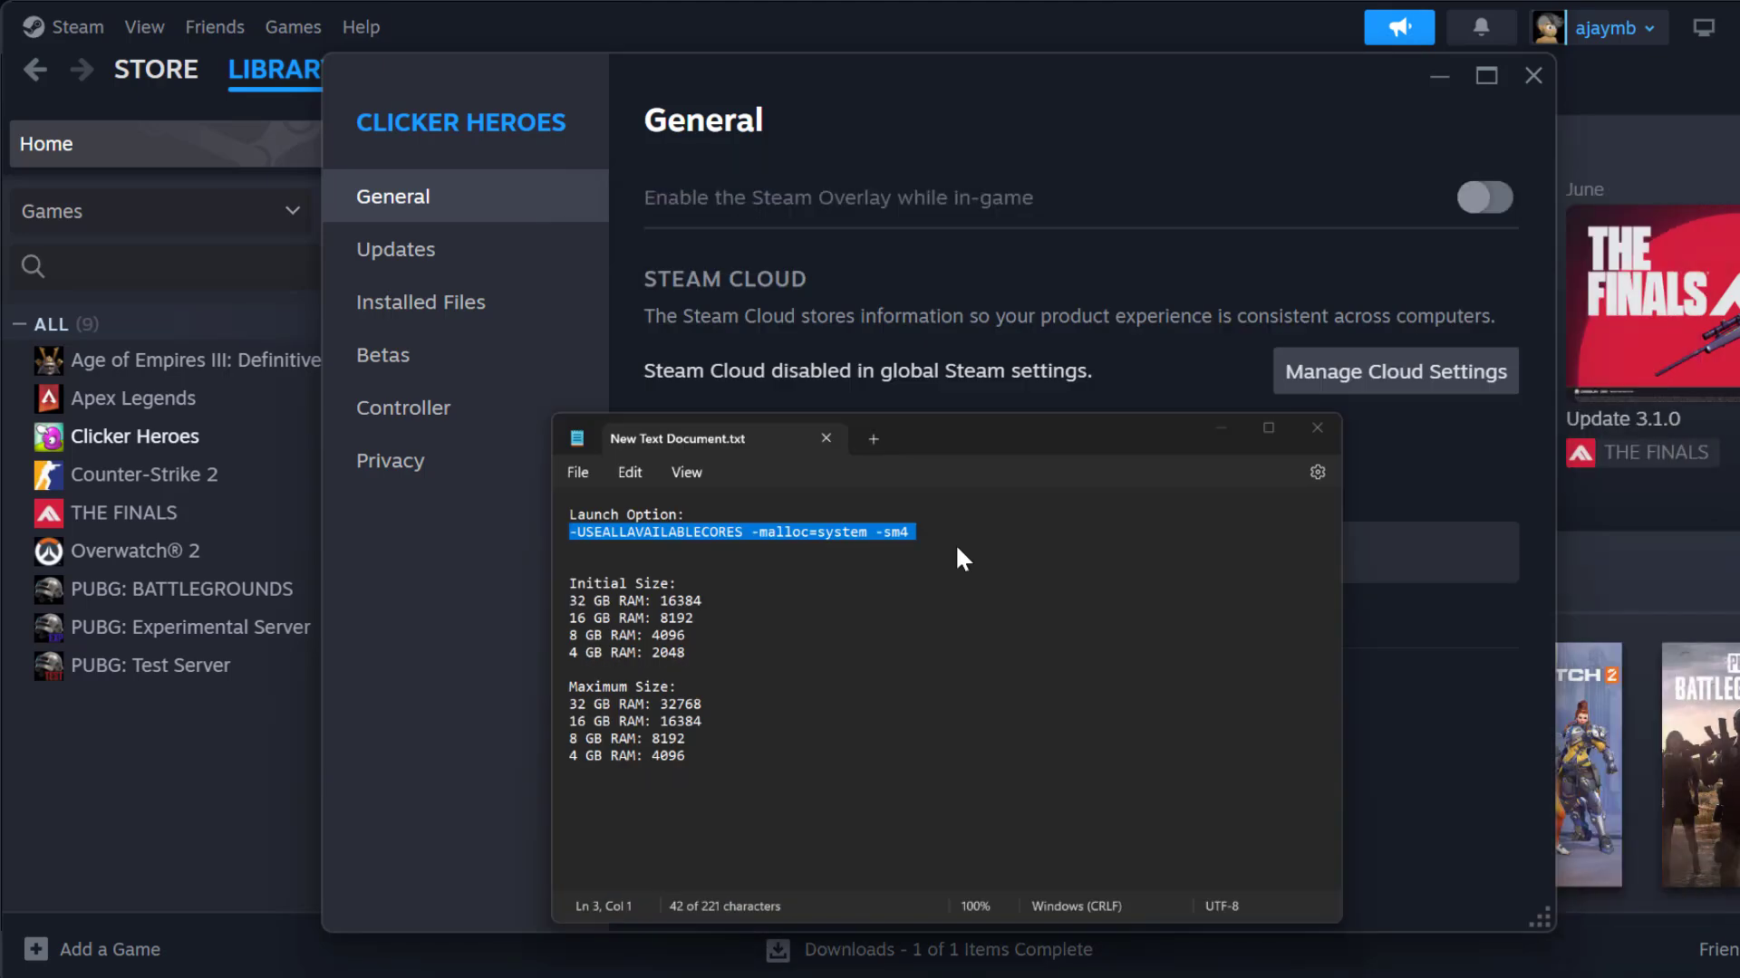
drag(1056, 552, 740, 490)
key(ctrl+v)
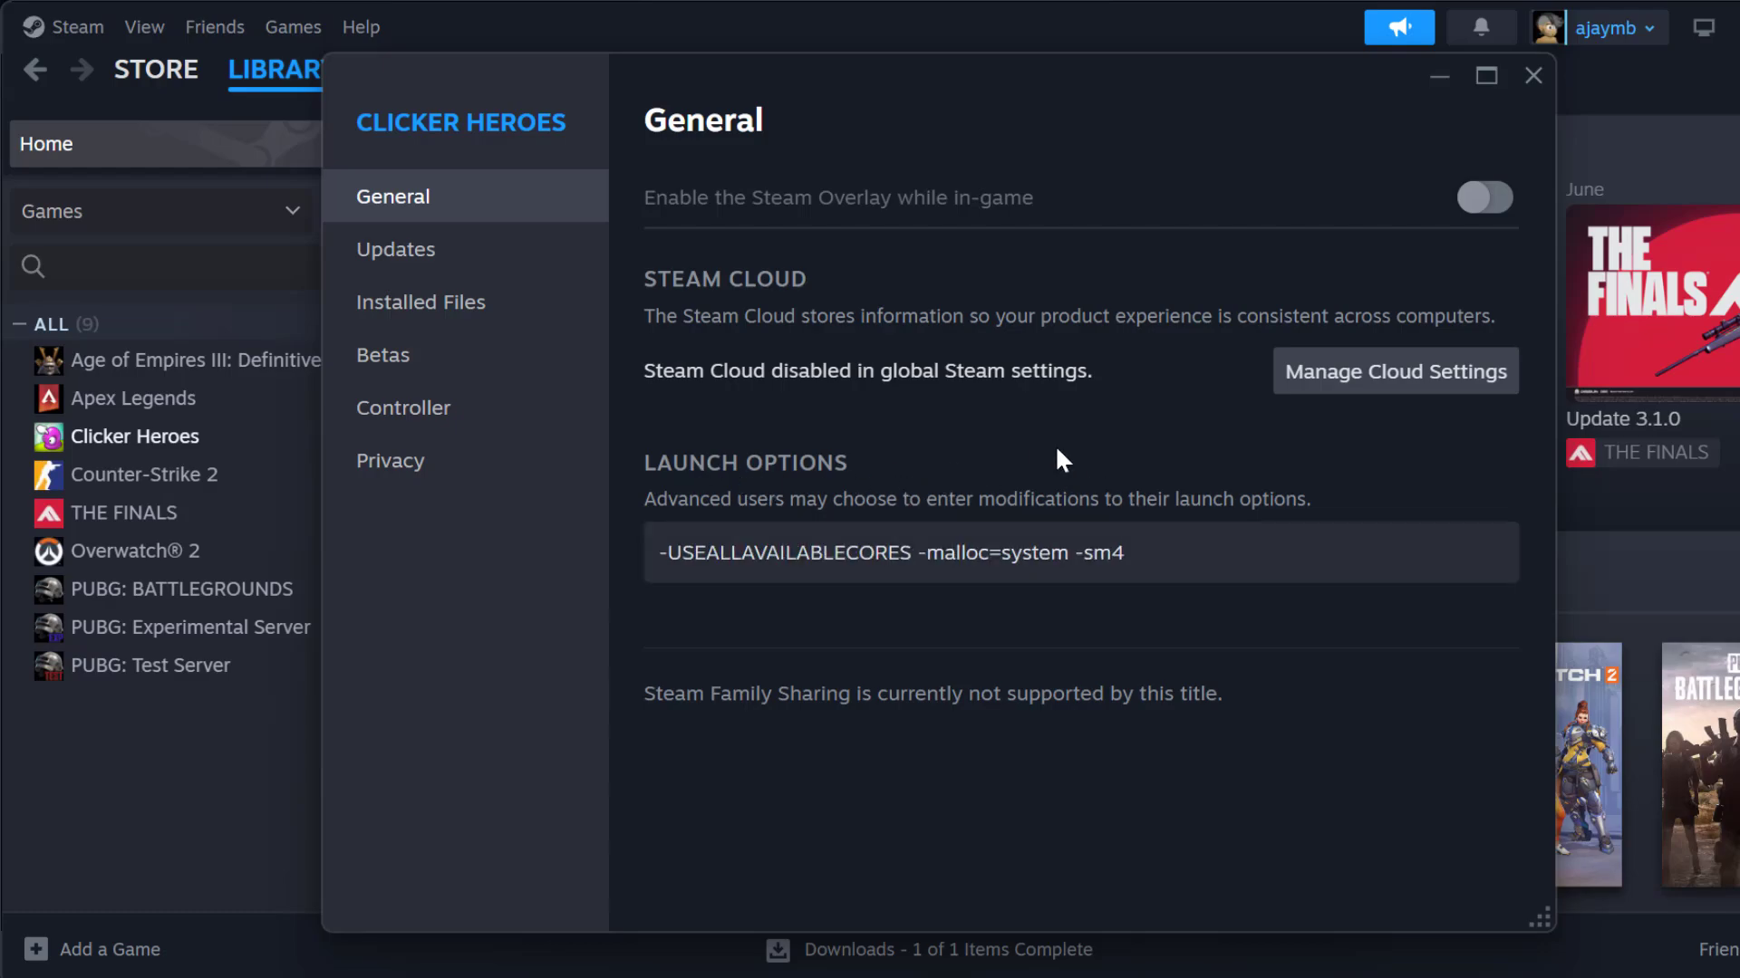
click(1533, 75)
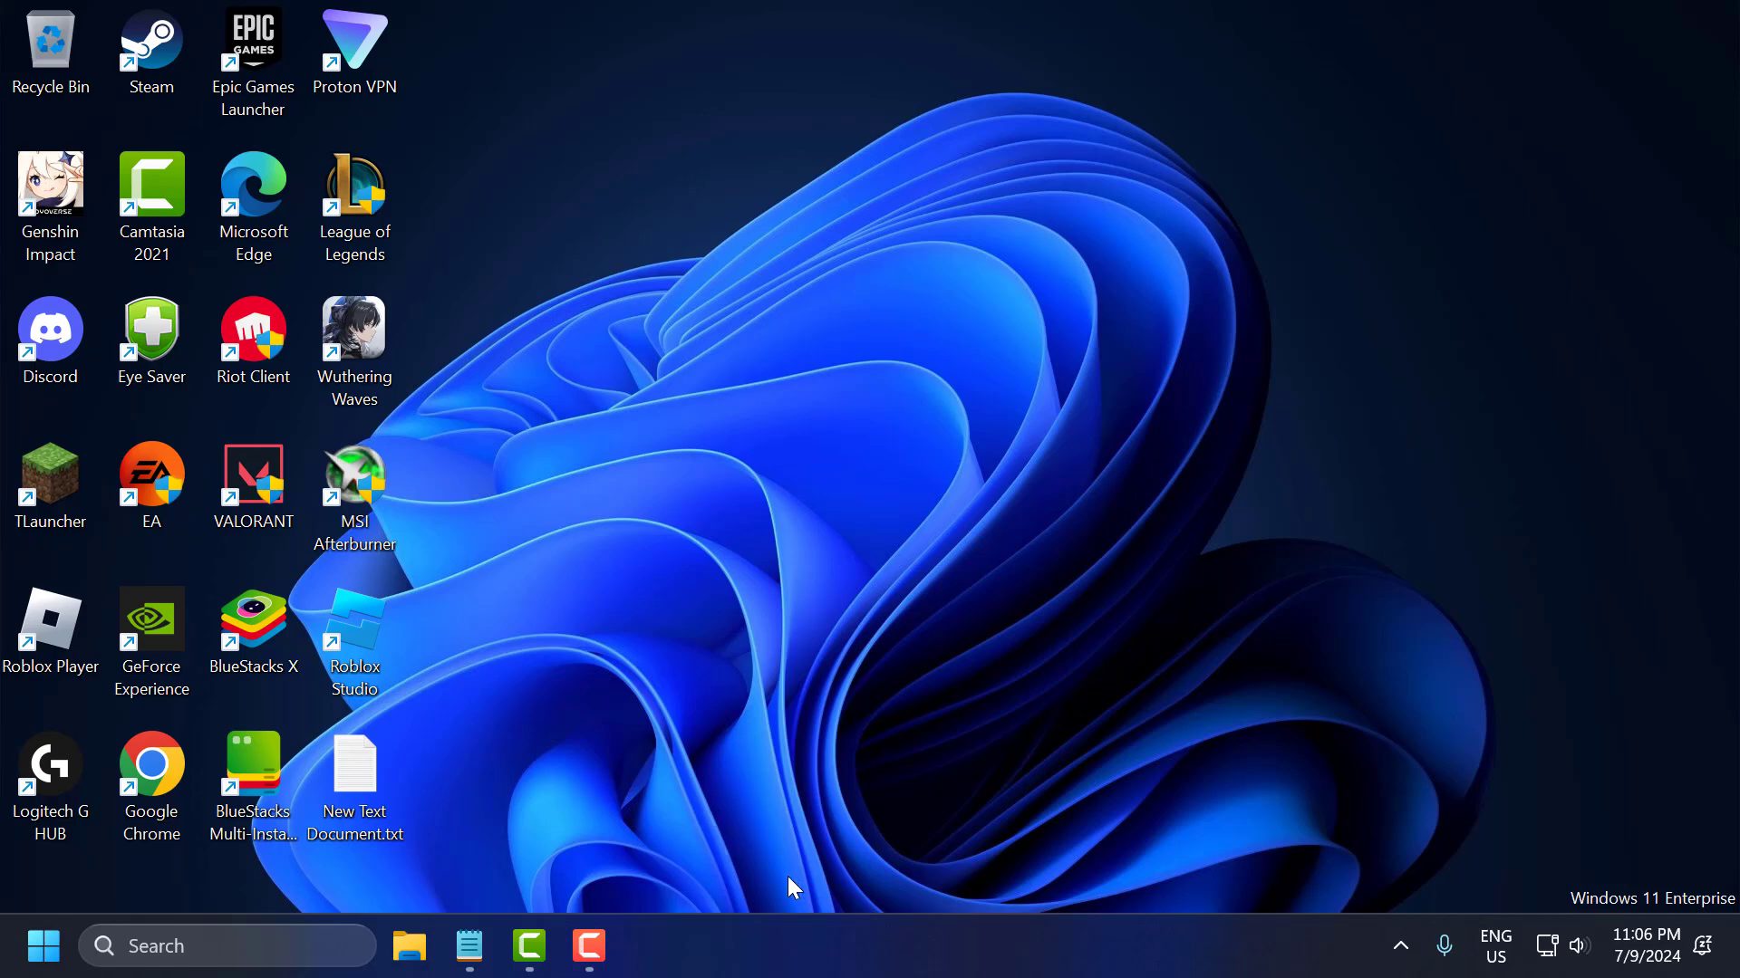
right_click(803, 933)
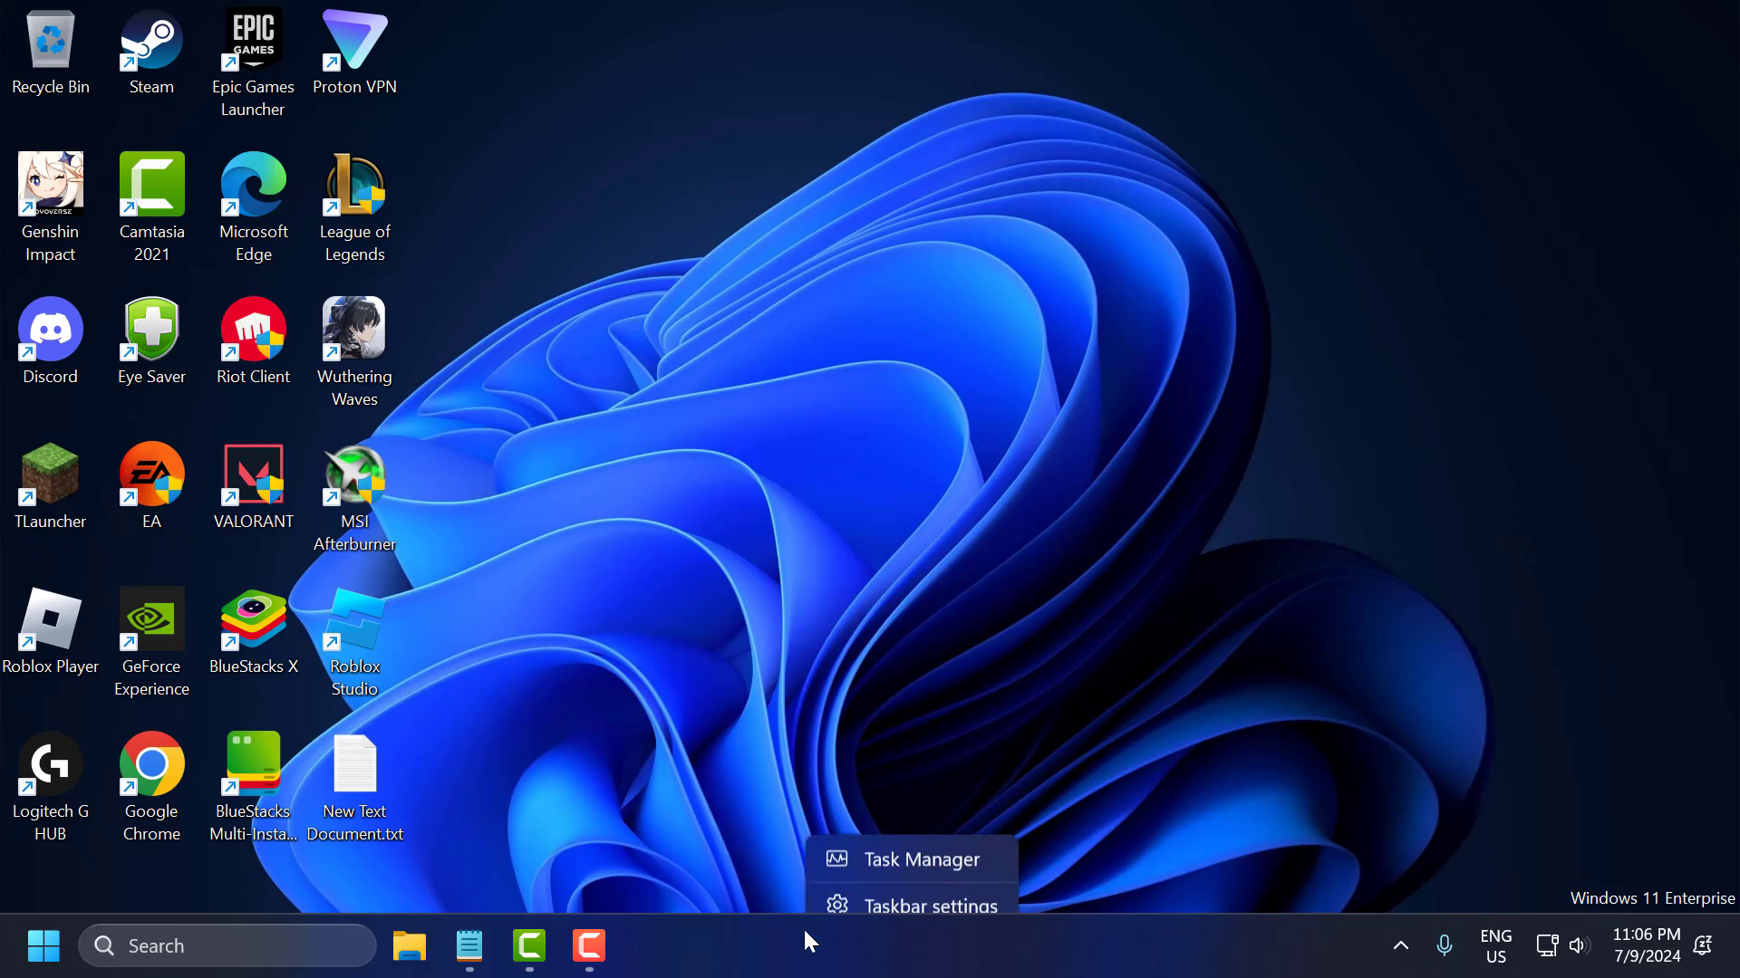
click(919, 844)
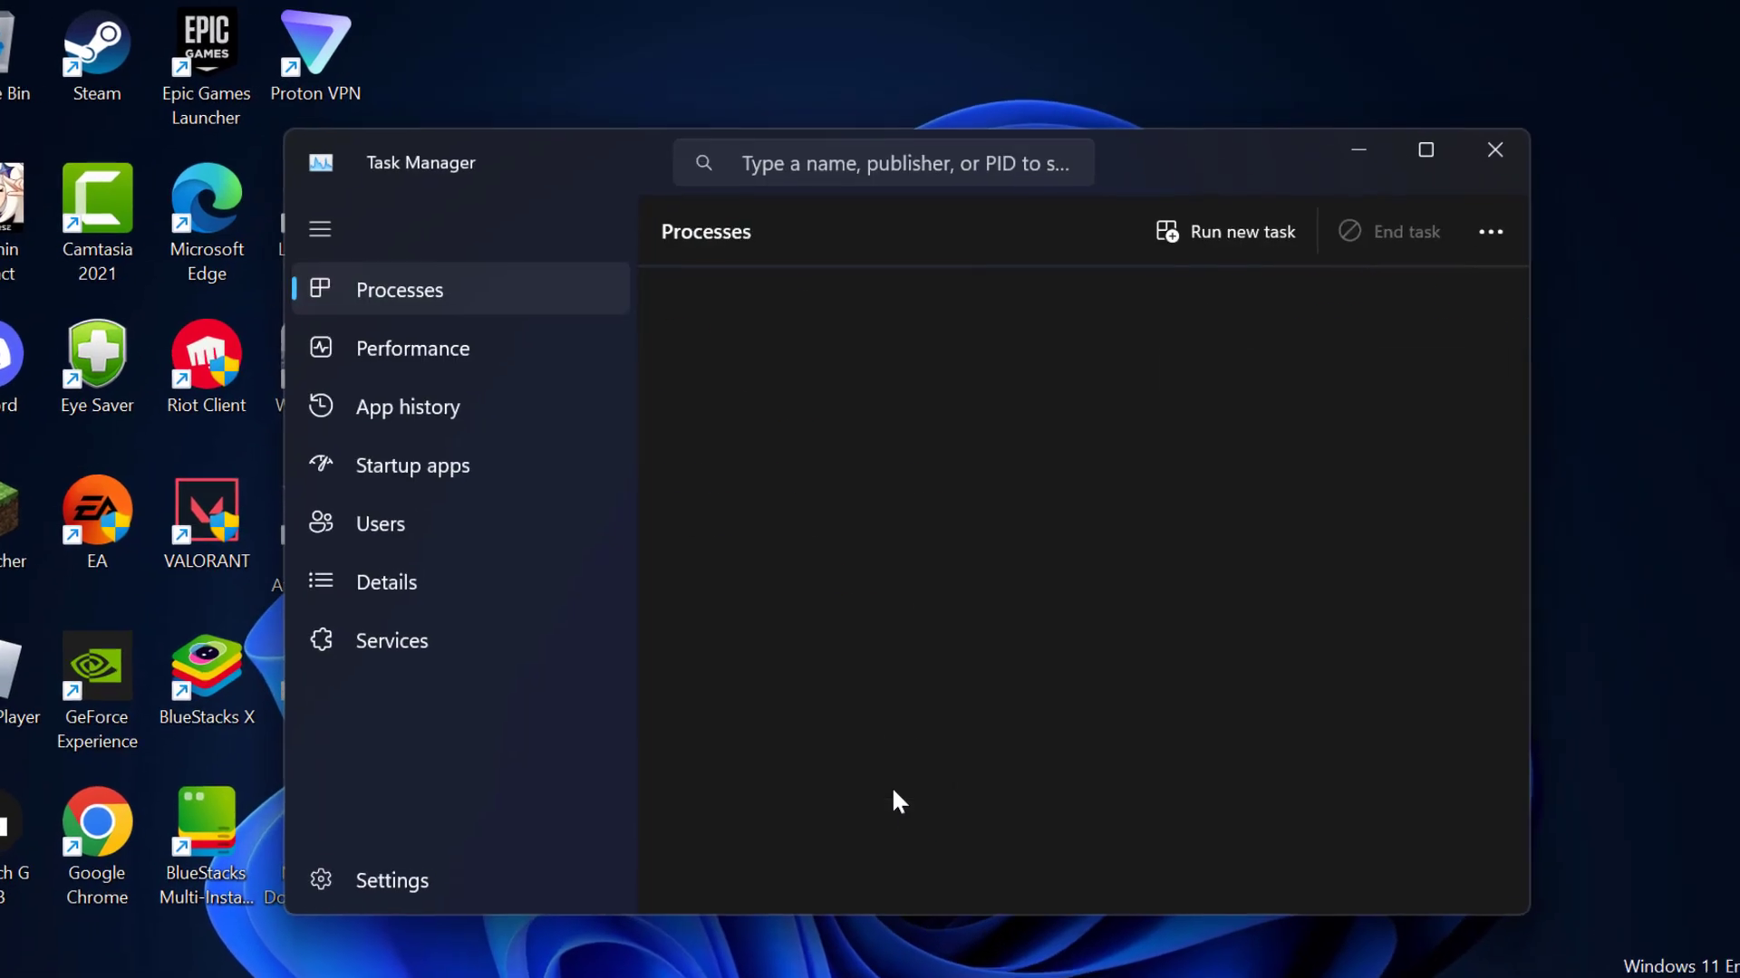
click(1453, 158)
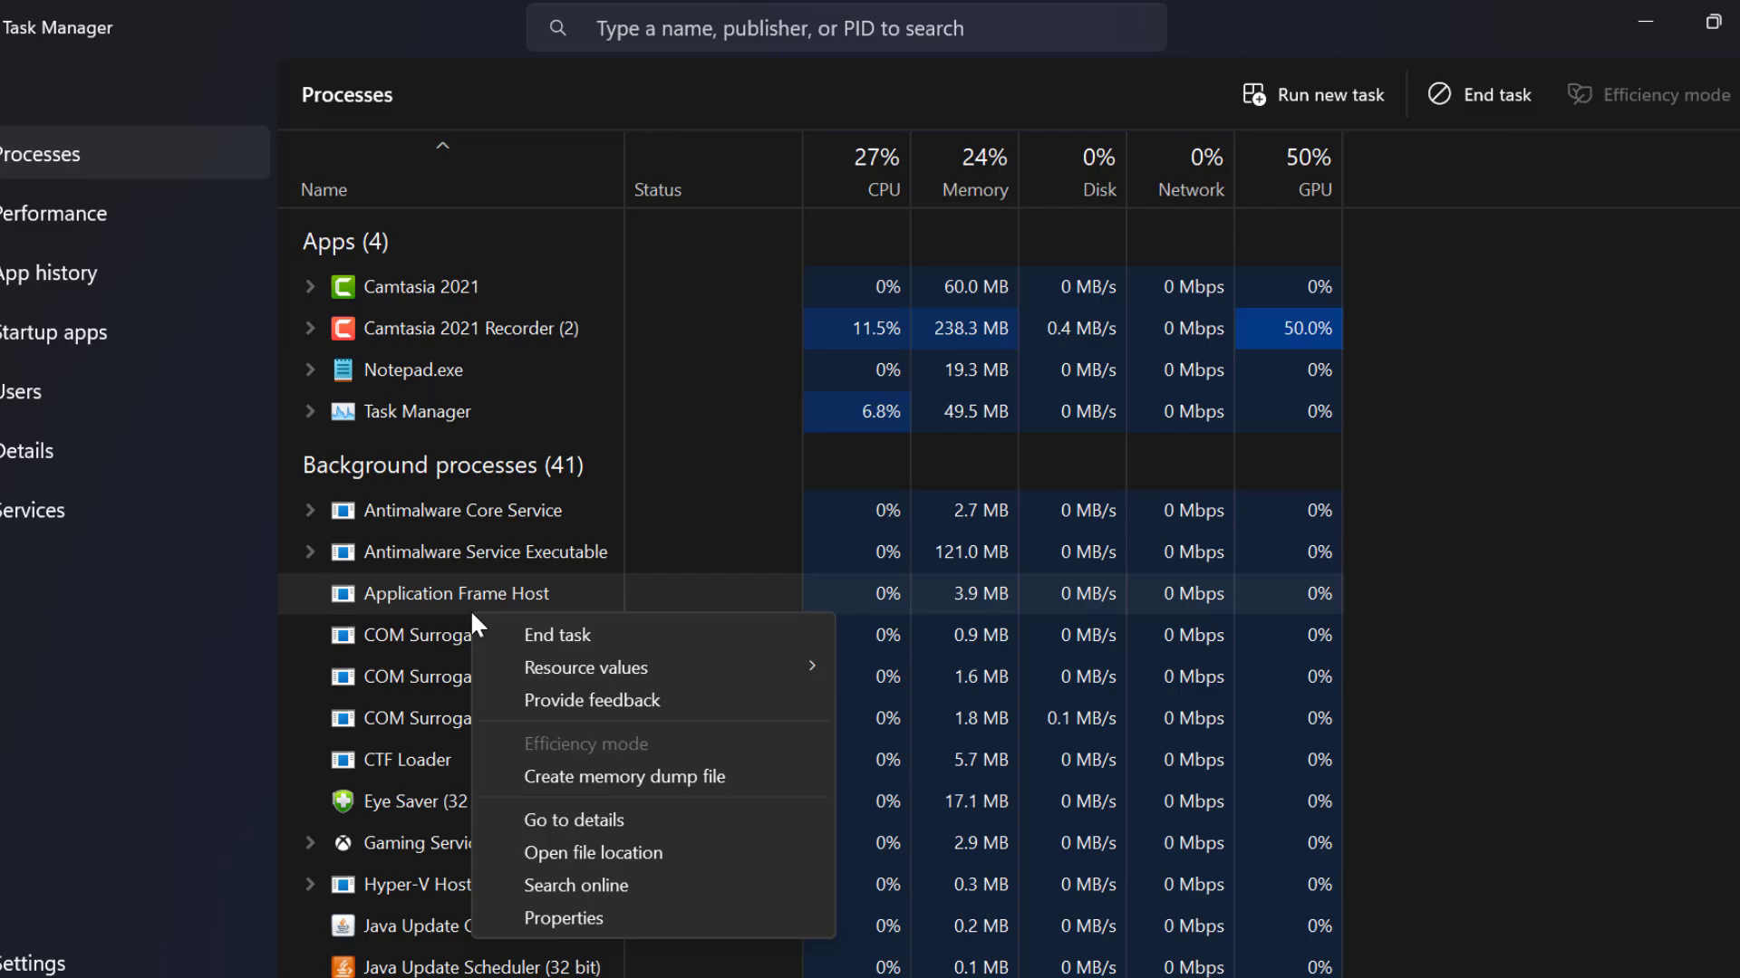
click(1590, 361)
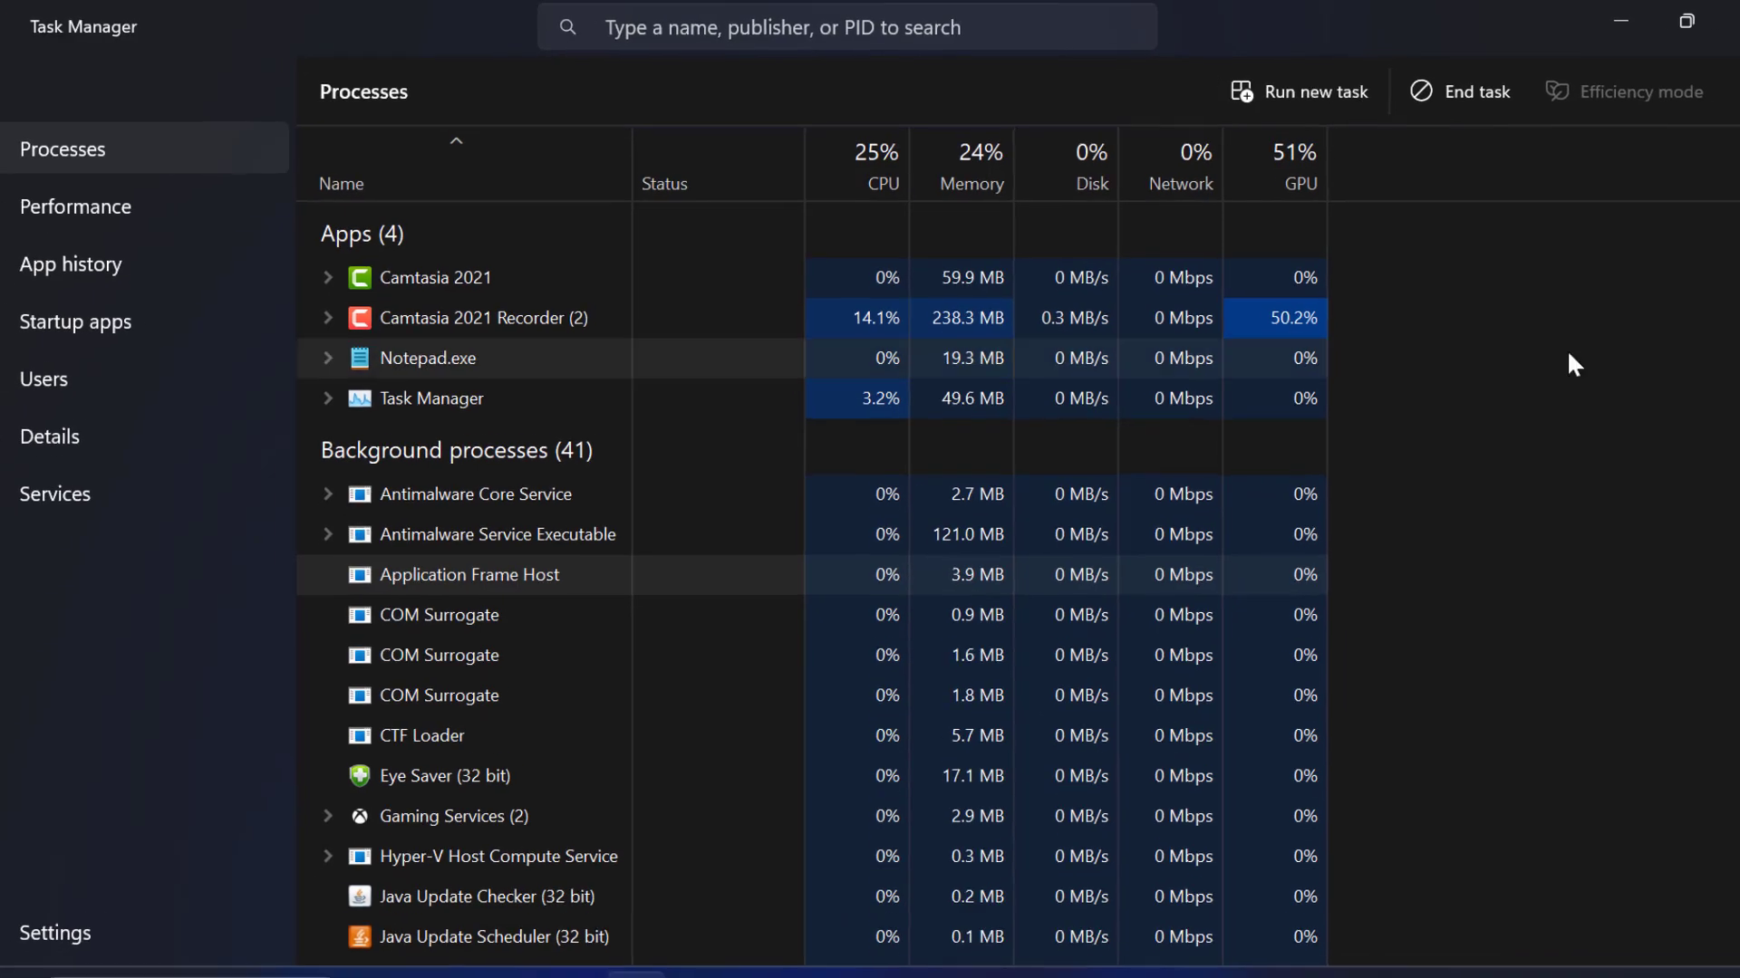
click(1693, 19)
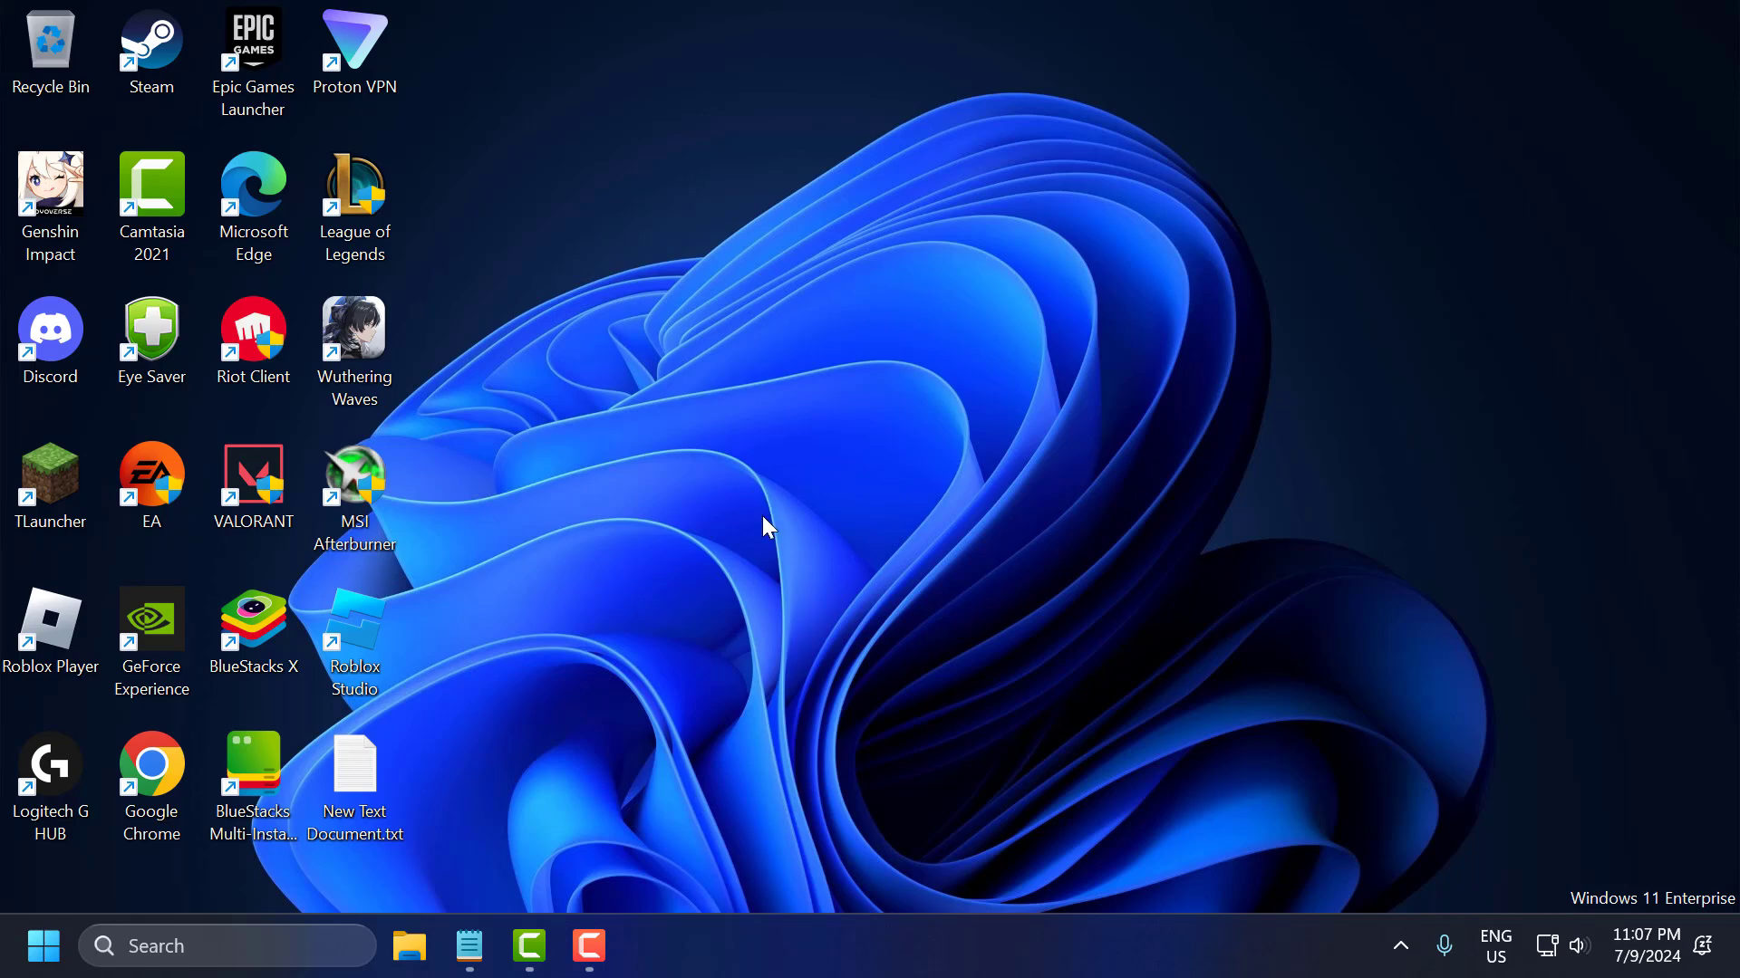
- Open Settings and turn Game Mode off under Gaming
click(292, 947)
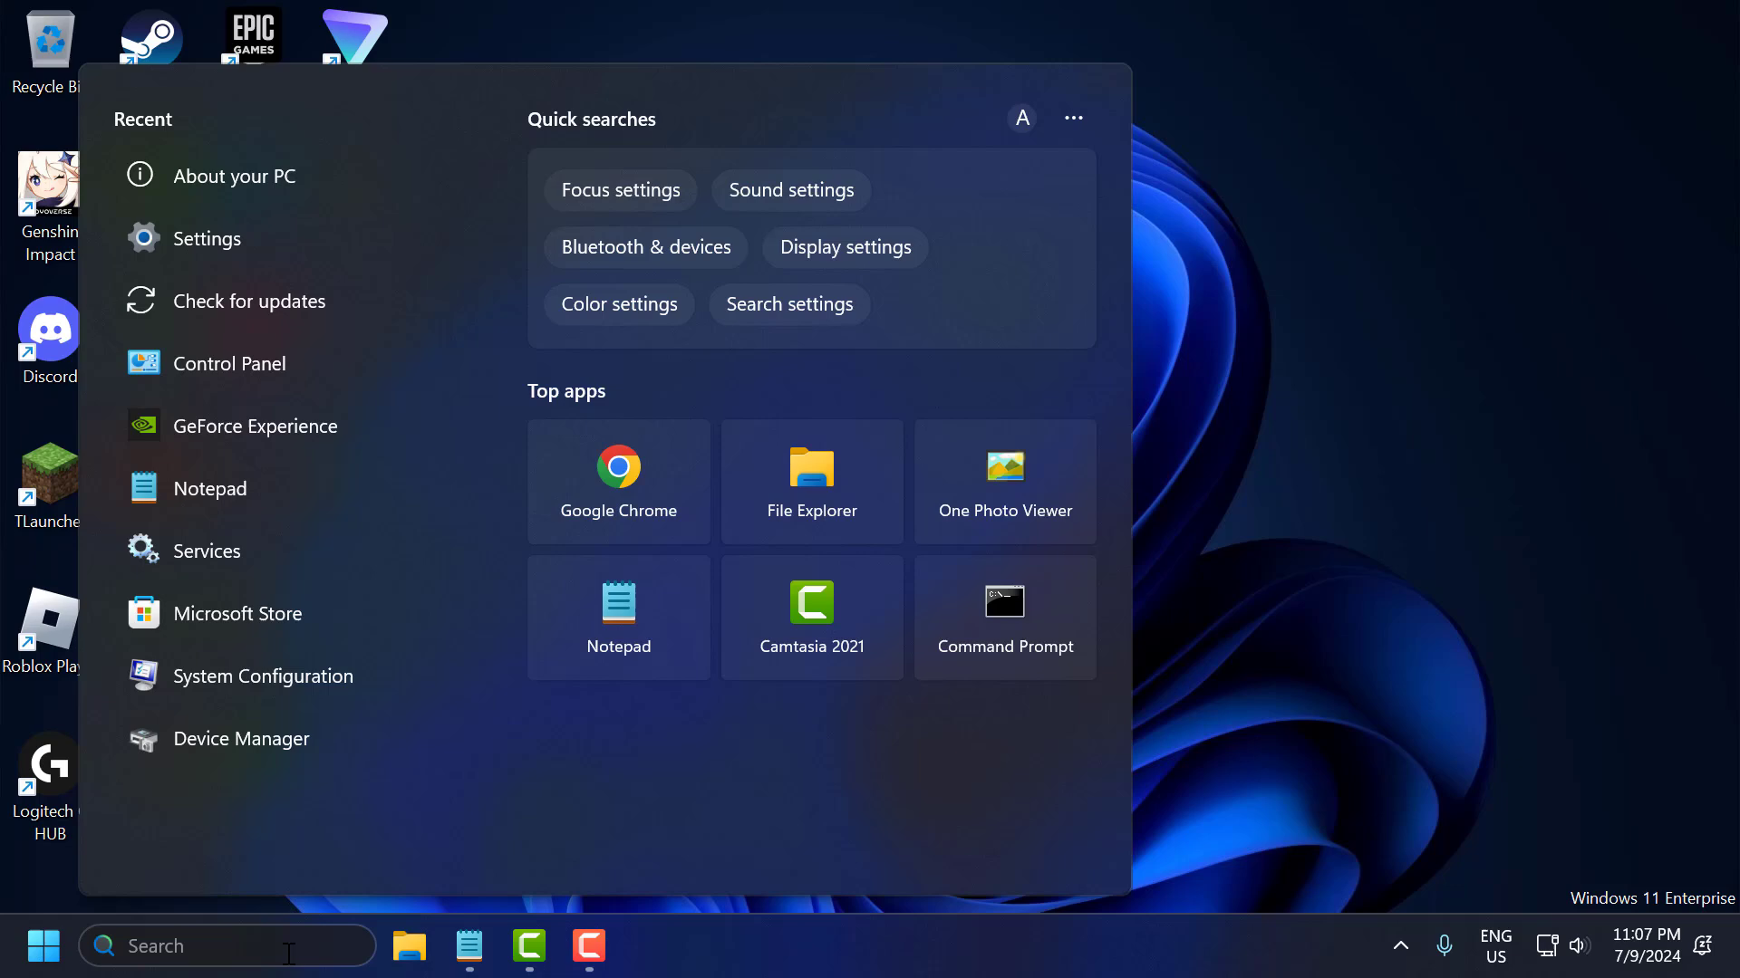
text(settings)
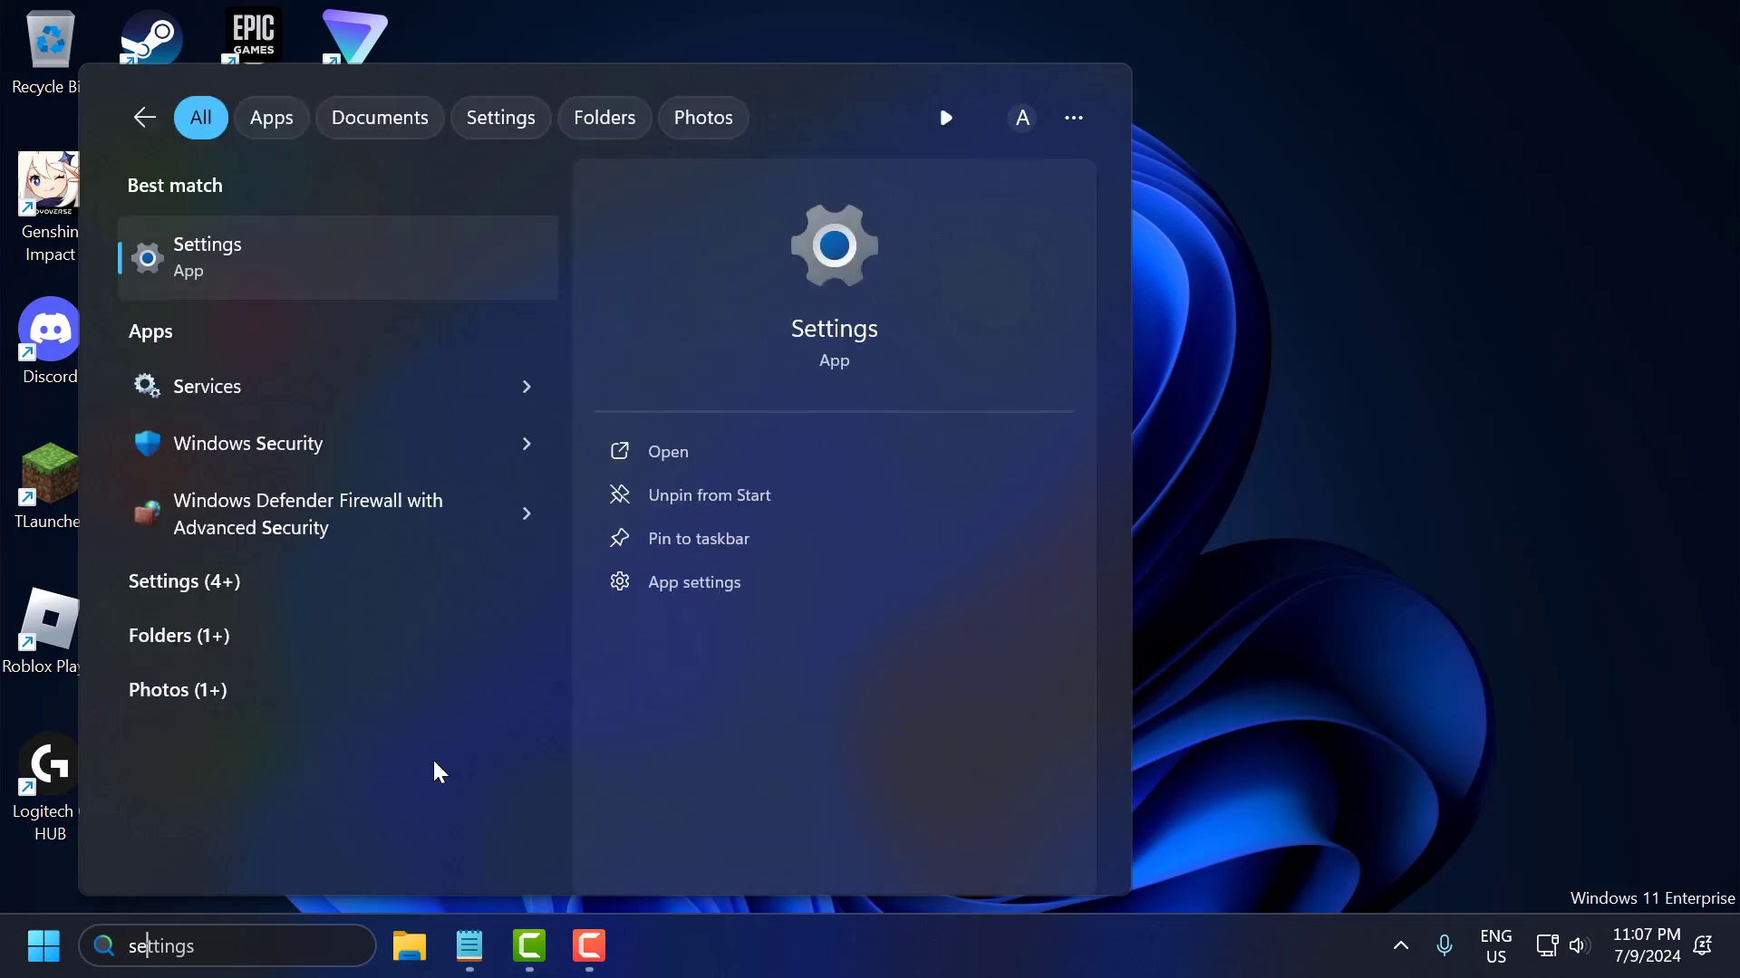
click(359, 268)
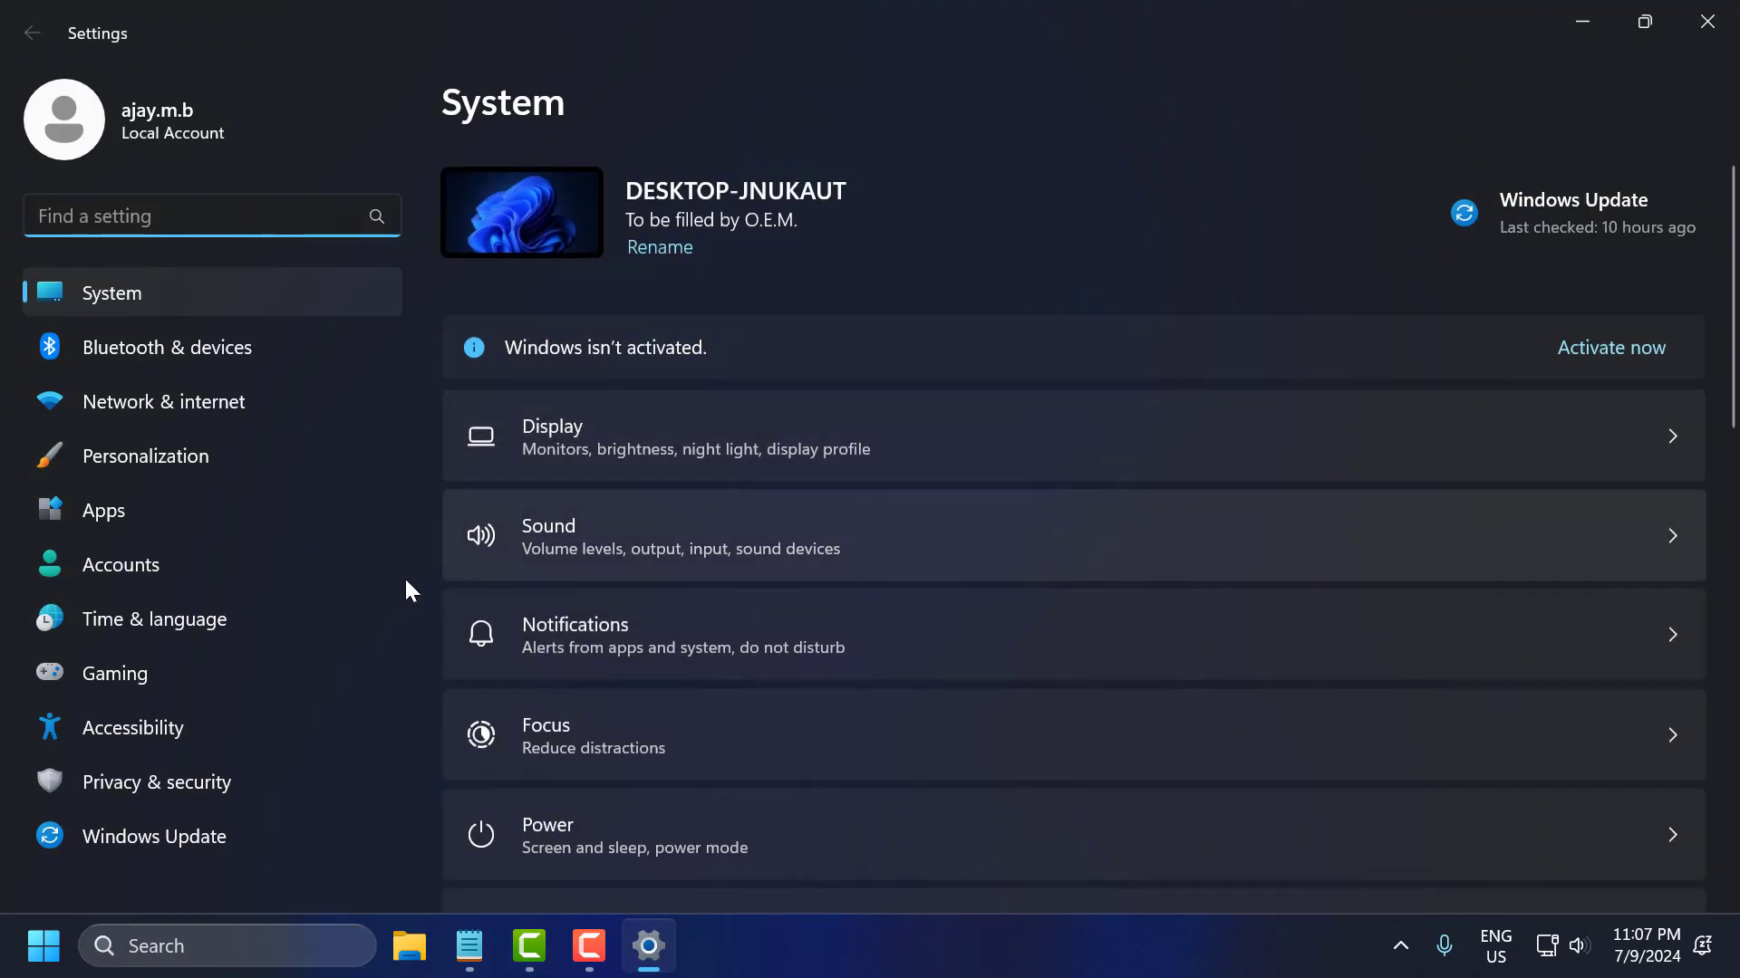
click(161, 682)
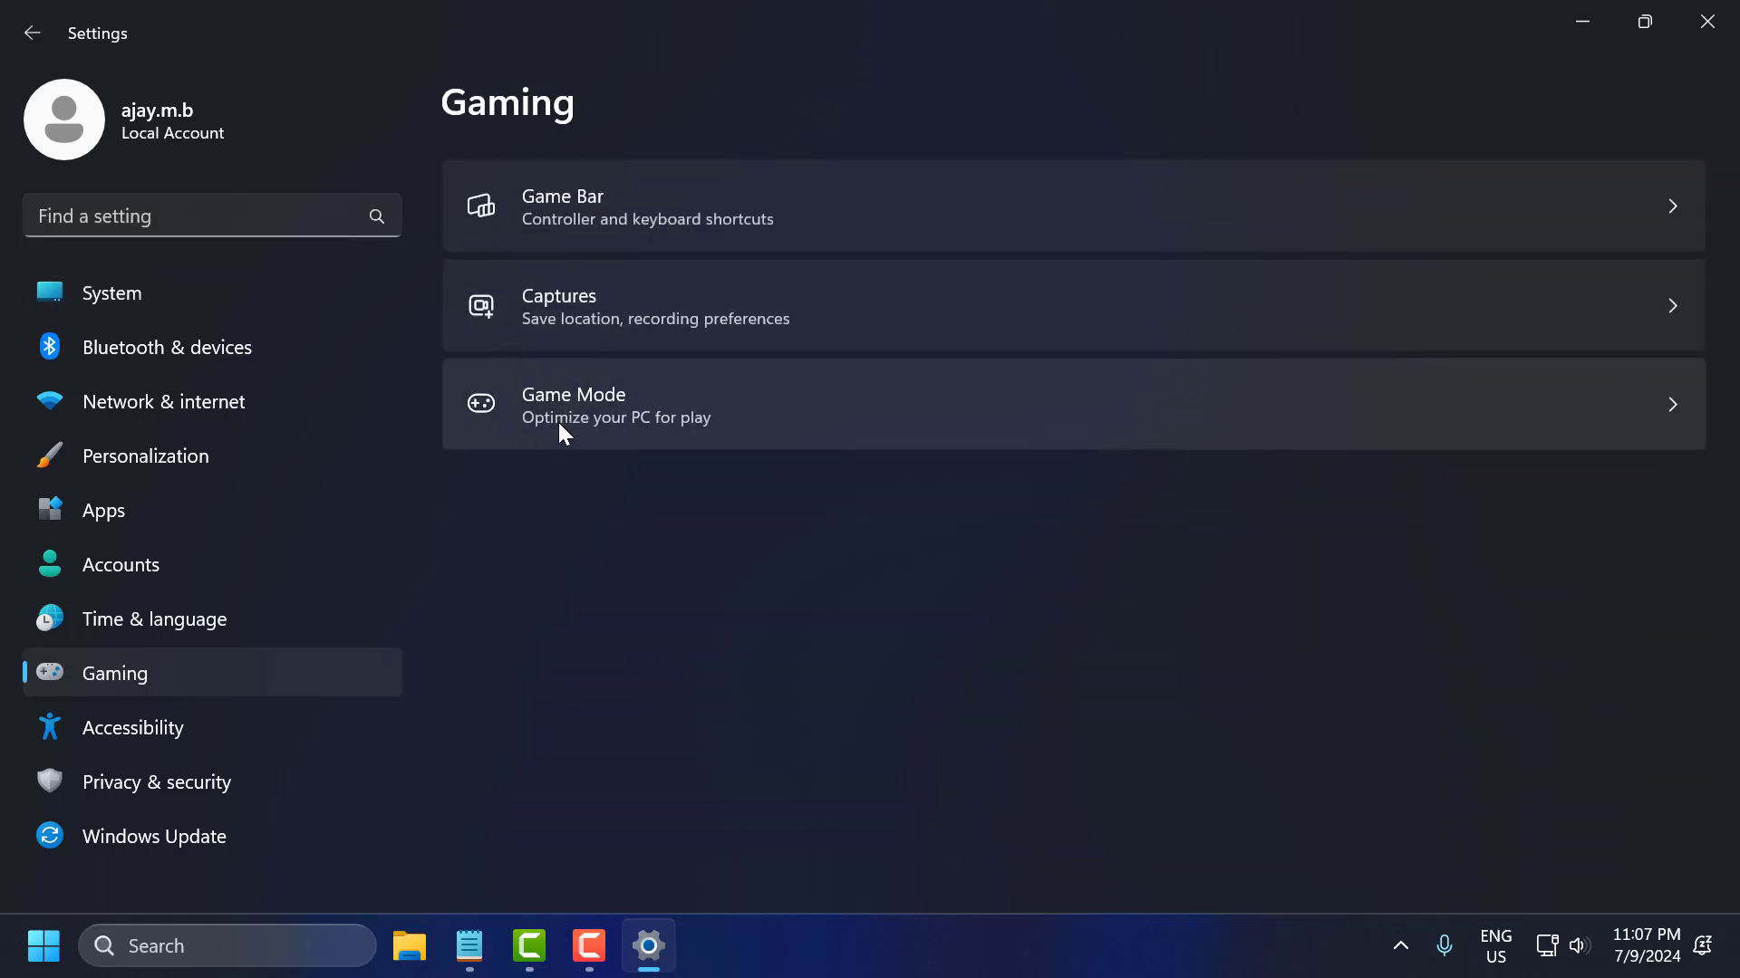
click(785, 420)
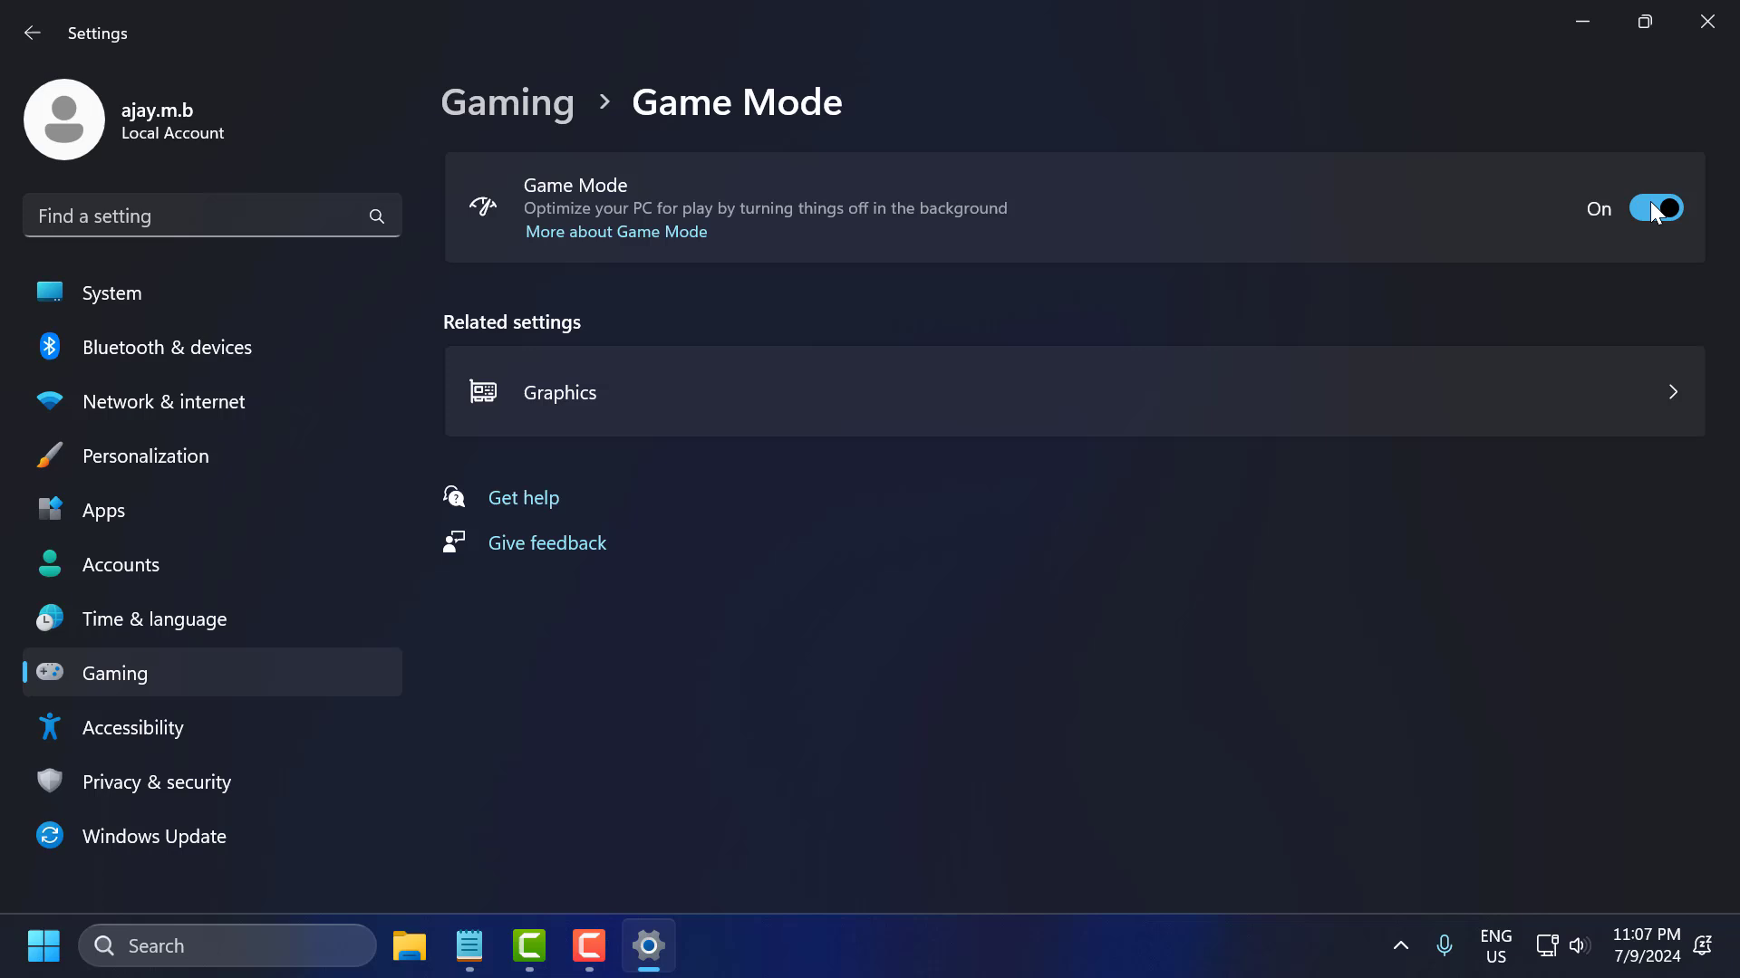
click(1654, 208)
- Turn off the Game Bar option that lets the controller open it
click(232, 677)
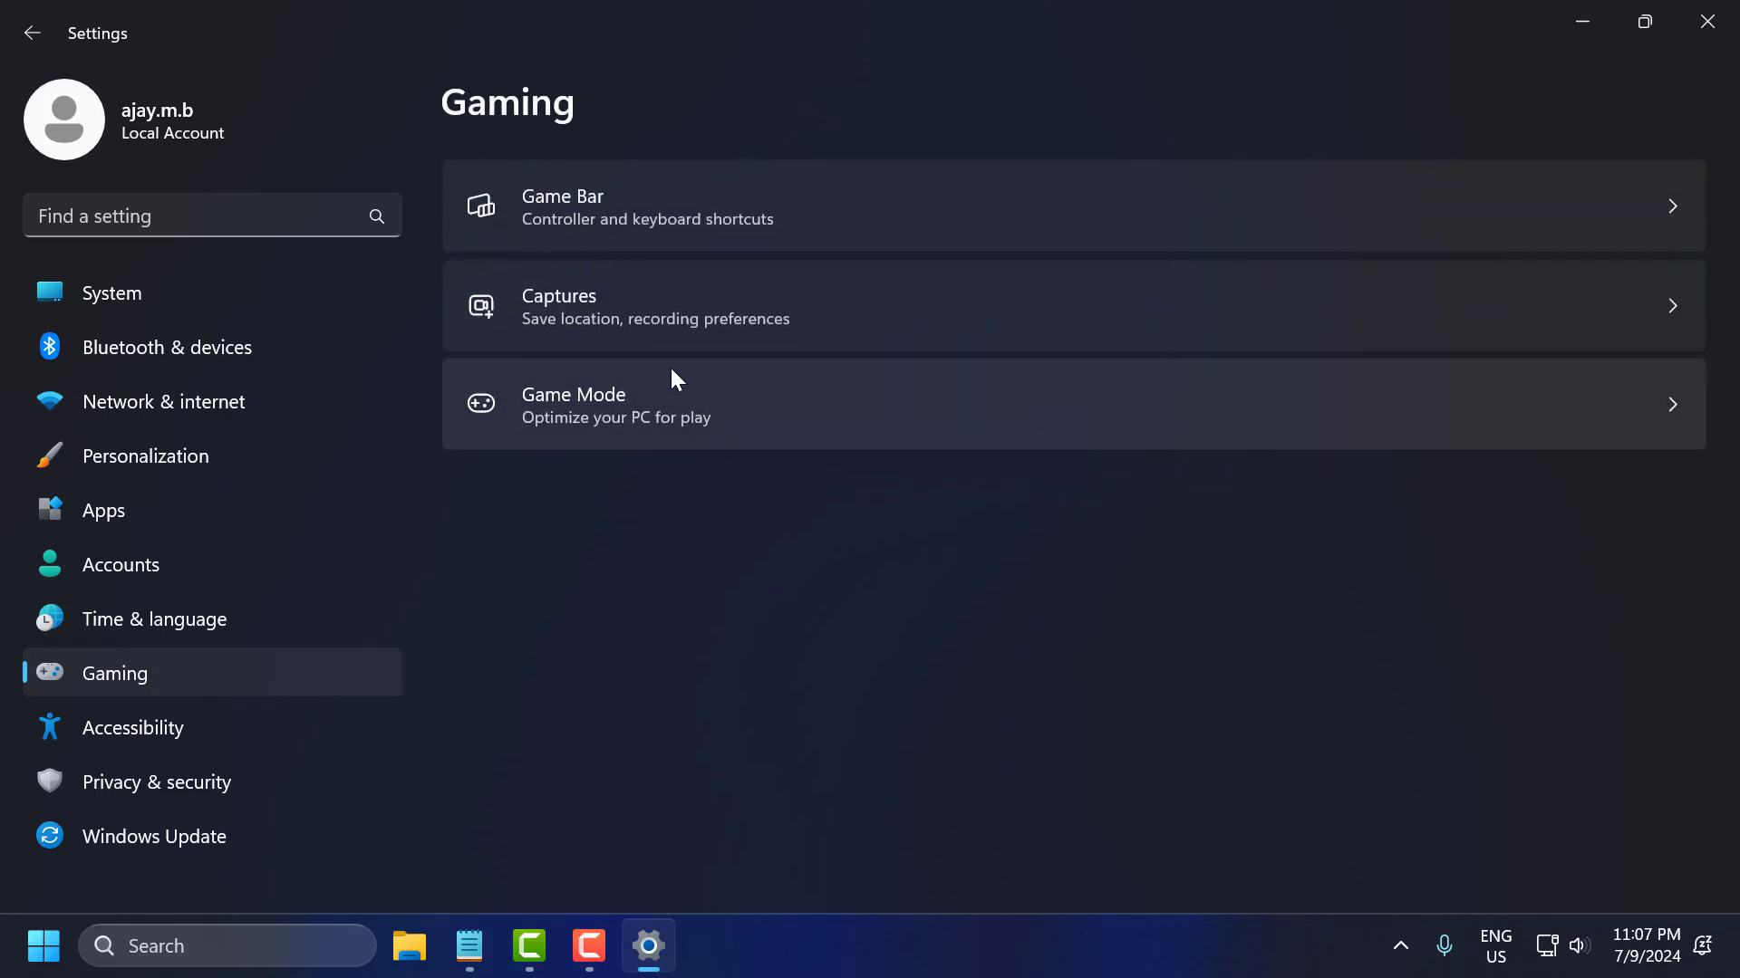
click(555, 209)
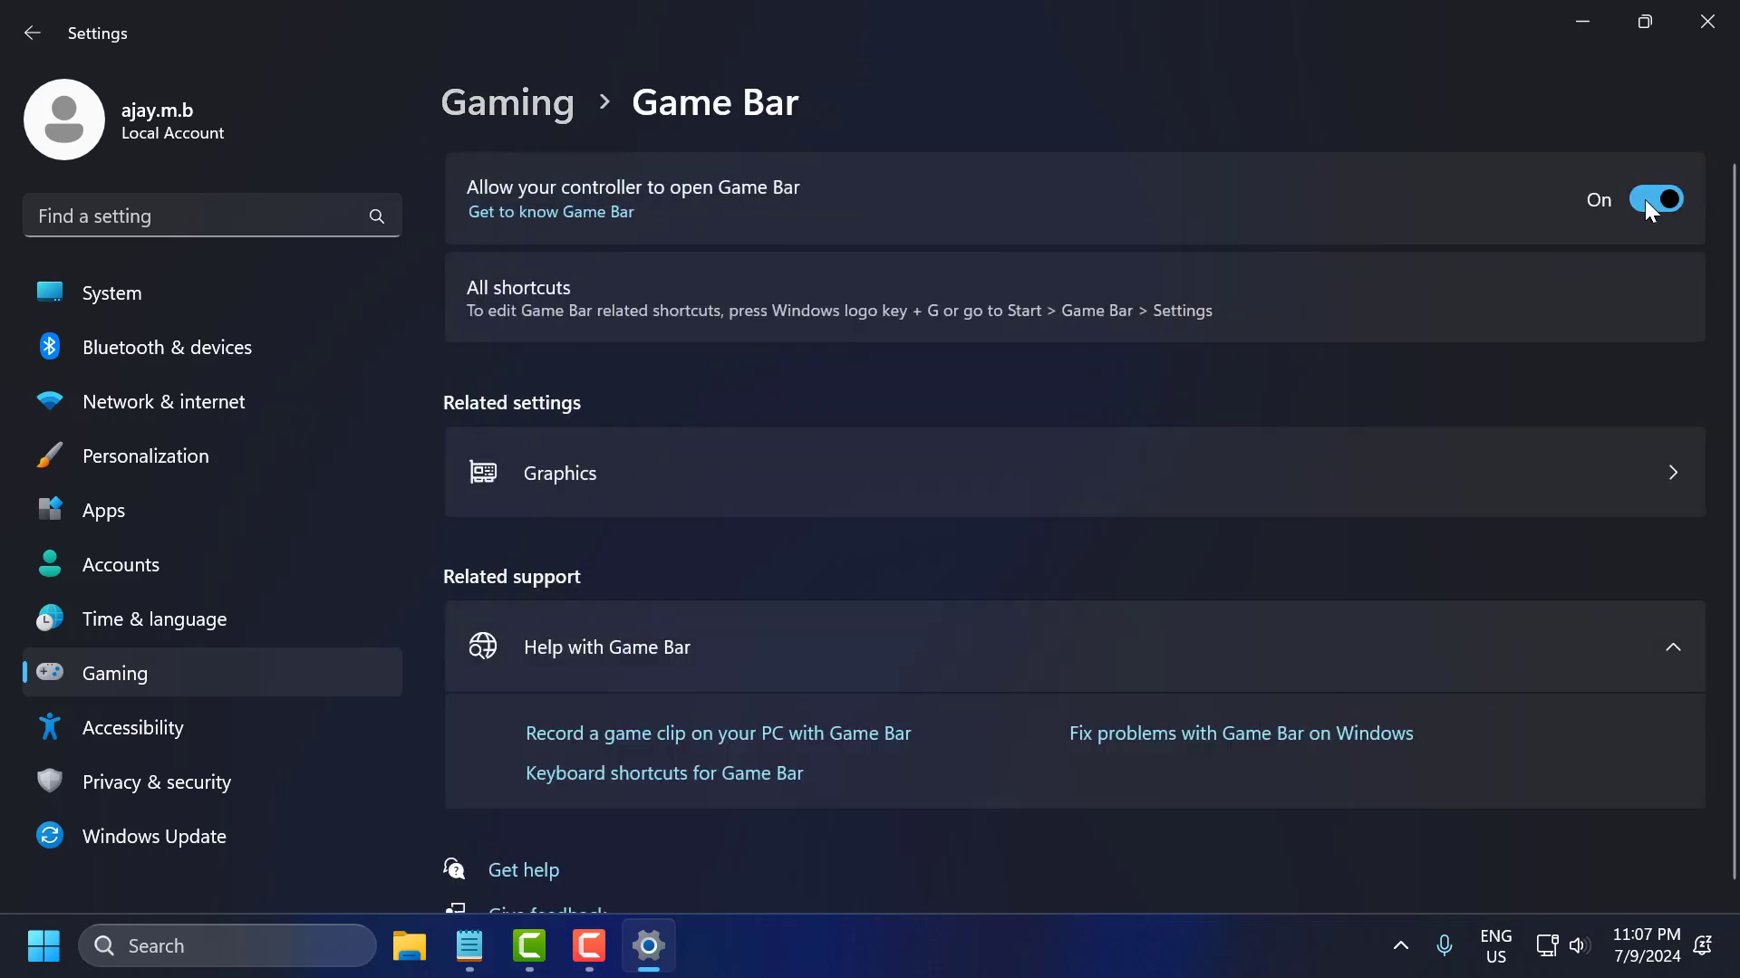
click(1648, 207)
- Check for Windows updates, starting the 2024-07 cumulative and .NET updates
click(90, 840)
click(1576, 233)
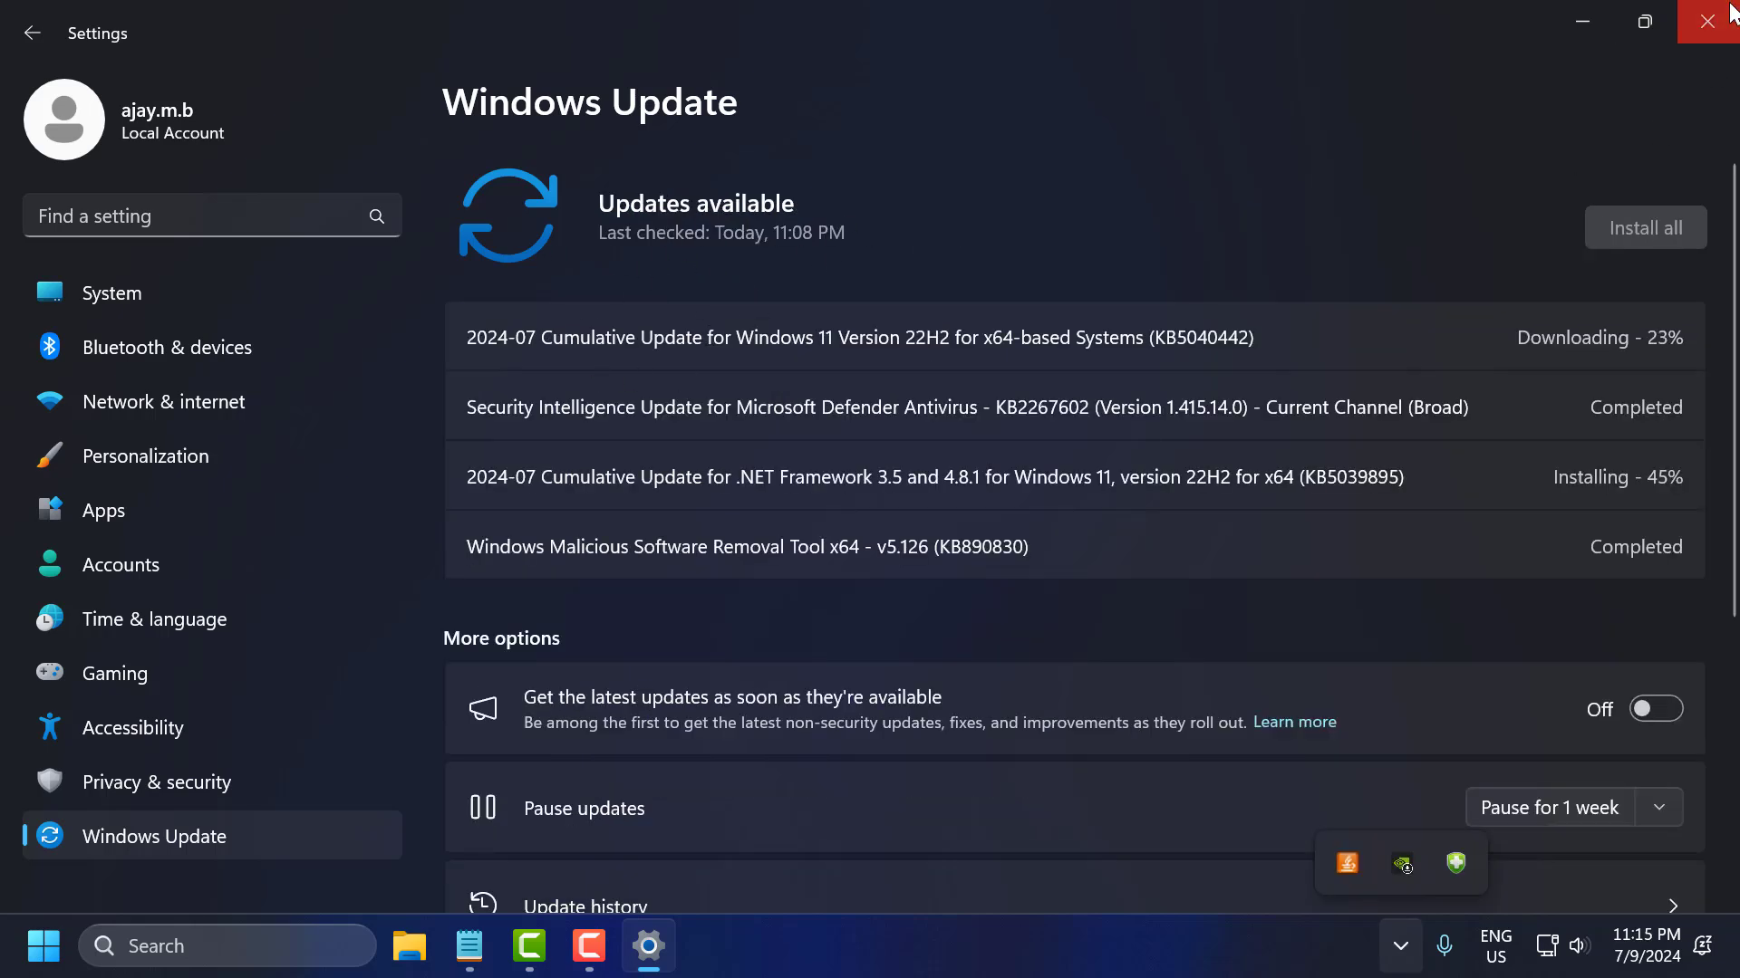
- Close the Settings window while updates continue in the background
click(1707, 21)
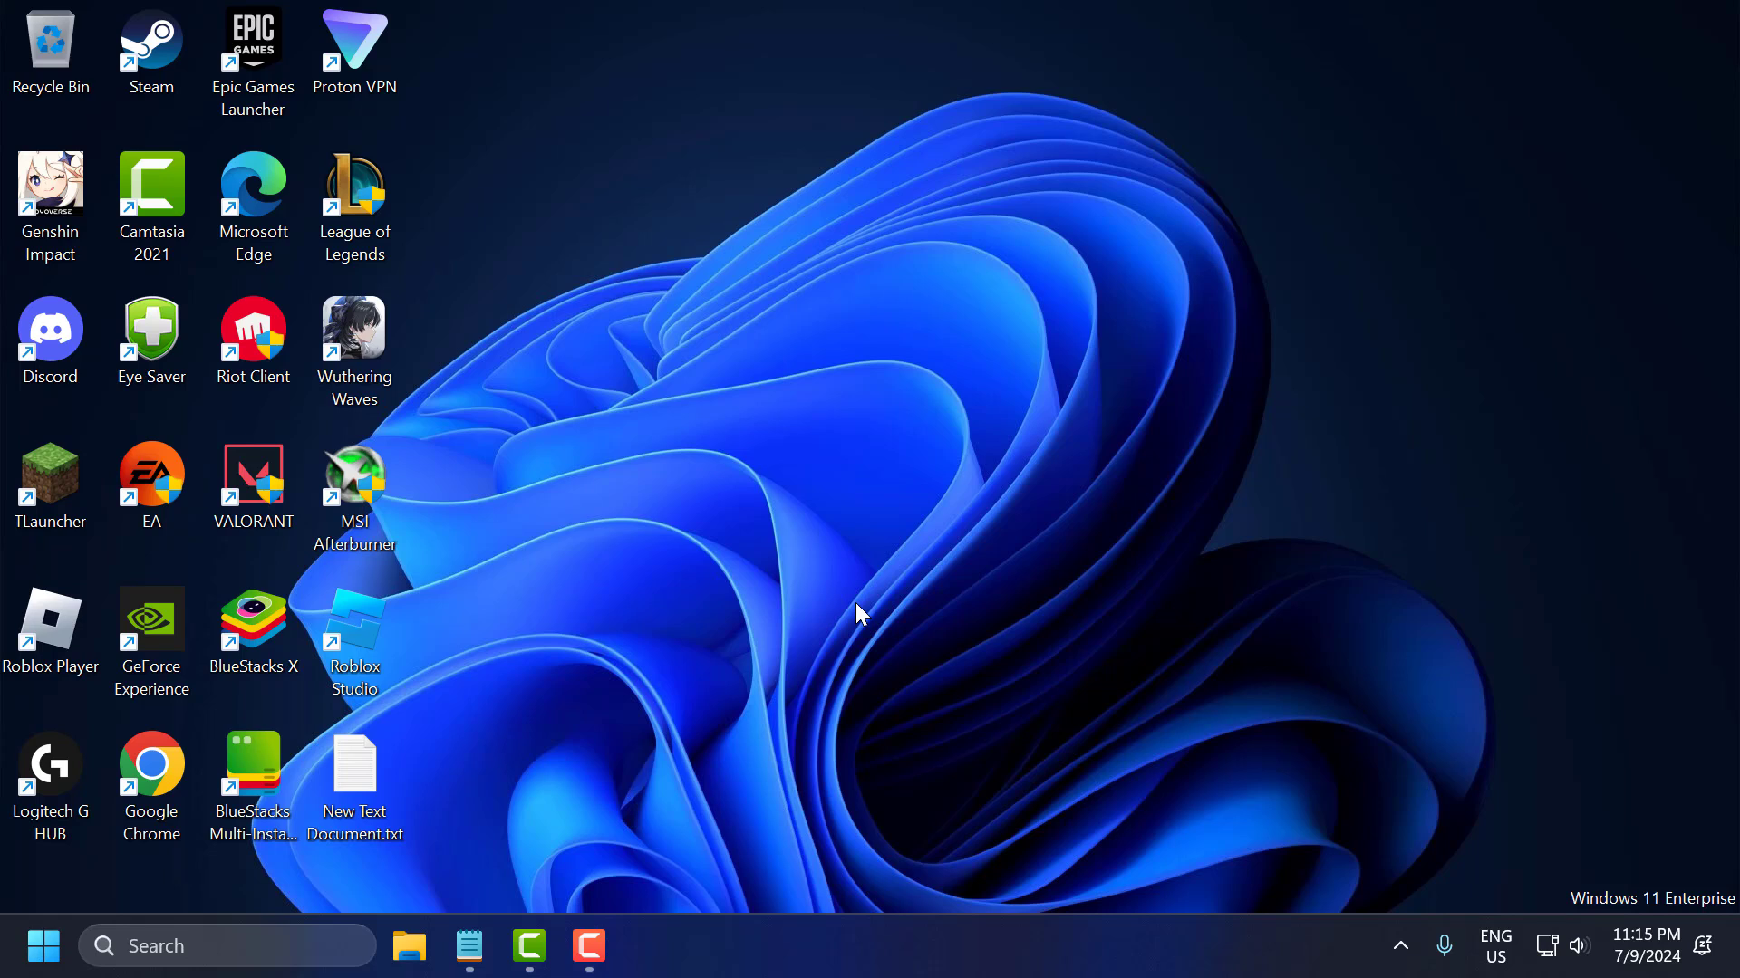